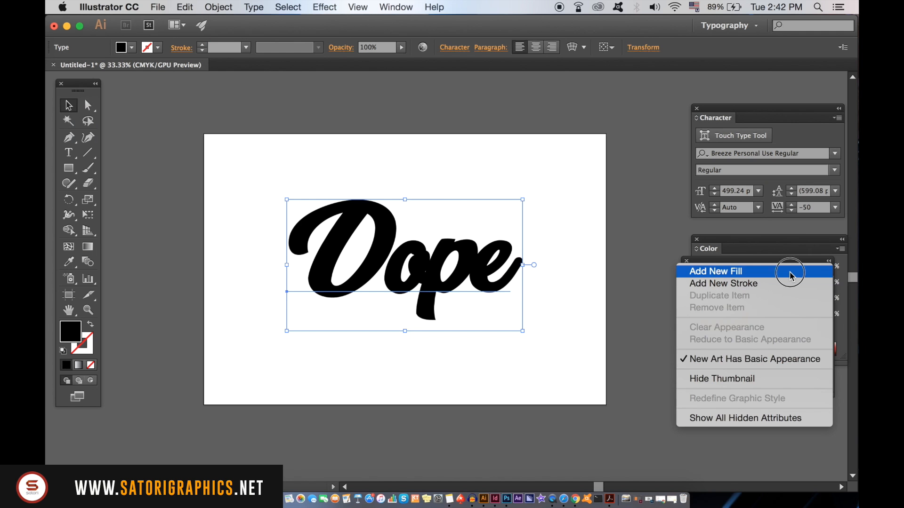
Add a new fill to the "Dope" type object and move its stroke beneath the fill in the appearance stack.
click(632, 141)
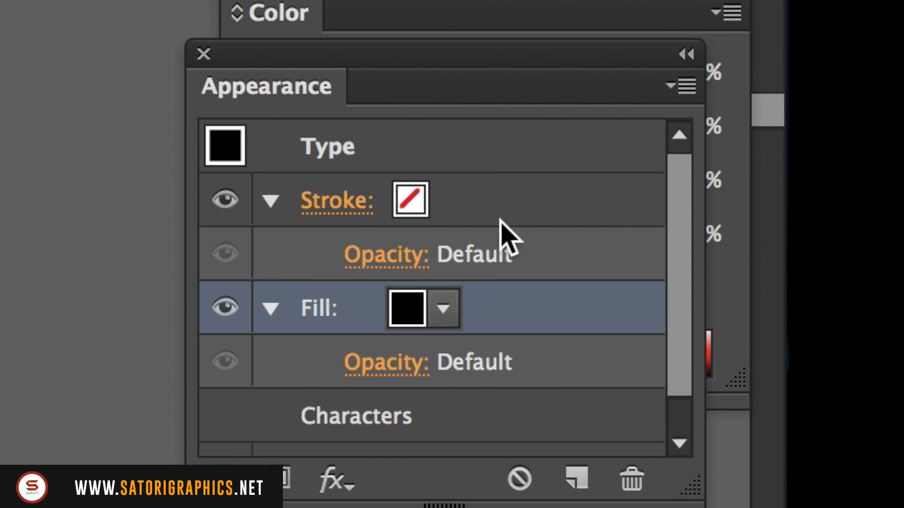
click(779, 306)
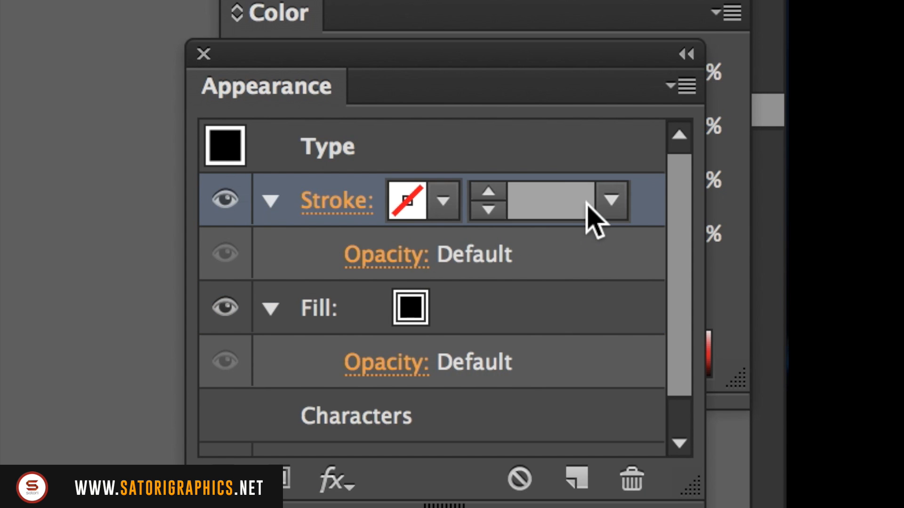
drag(619, 202, 612, 386)
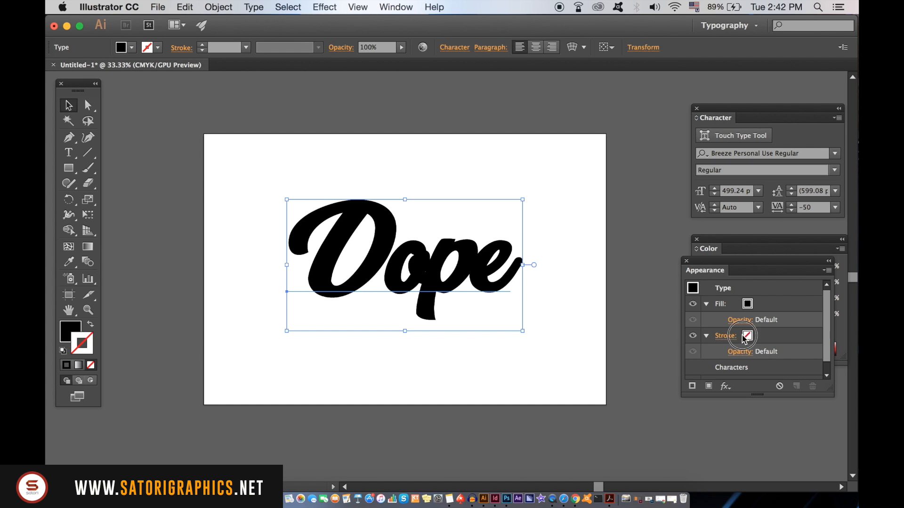
Set the stroke colour of the "Dope" text to black.
click(408, 308)
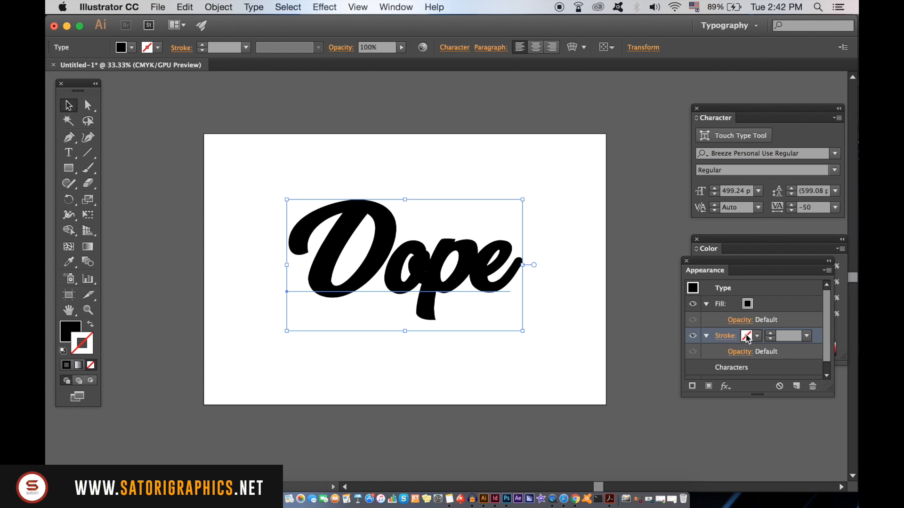
click(746, 338)
click(746, 338)
click(746, 338)
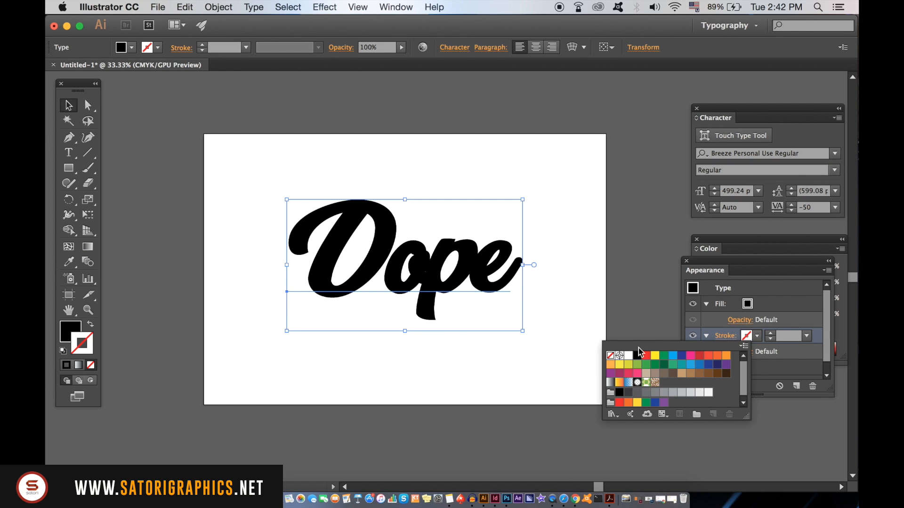
click(638, 357)
Change the fill colour of the "Dope" text to white.
click(750, 304)
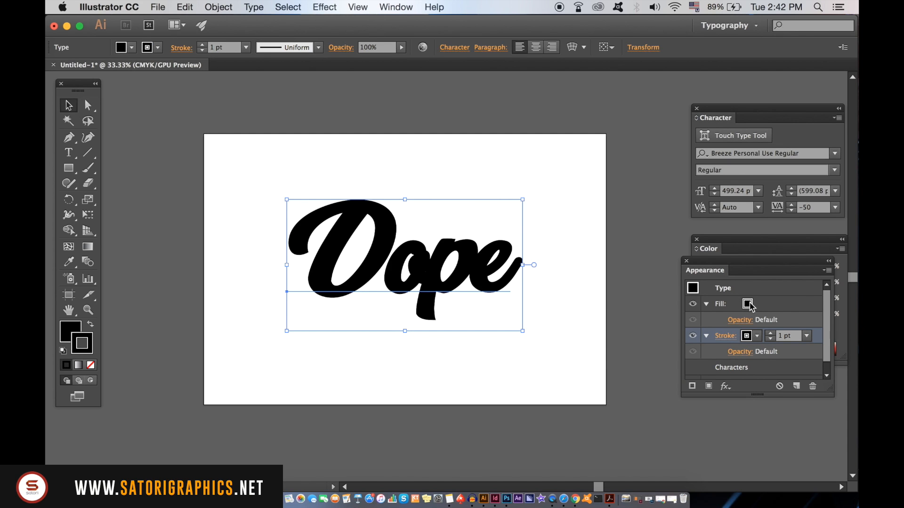
click(749, 304)
click(628, 324)
click(484, 284)
Increase the black stroke weight of the "Dope" text, trying 10 pt and 20 pt before settling on 40 pt.
click(734, 337)
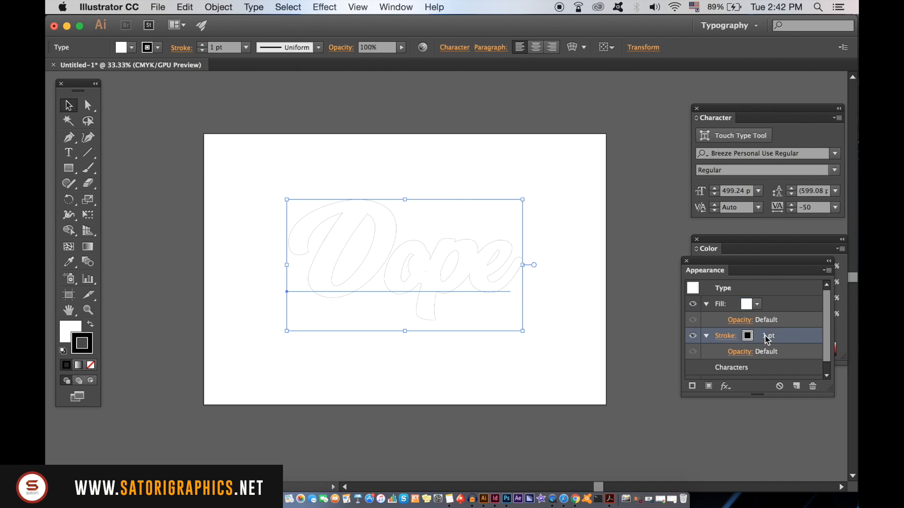
click(808, 337)
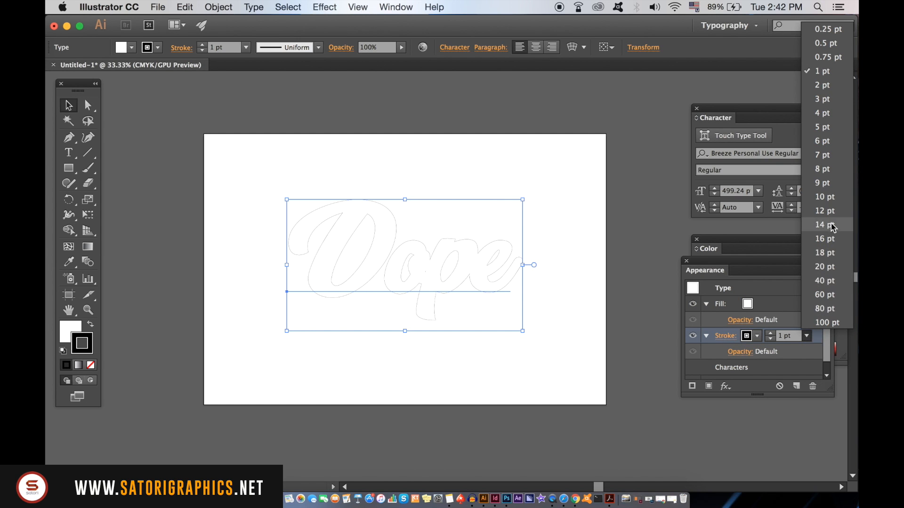
click(829, 199)
click(807, 335)
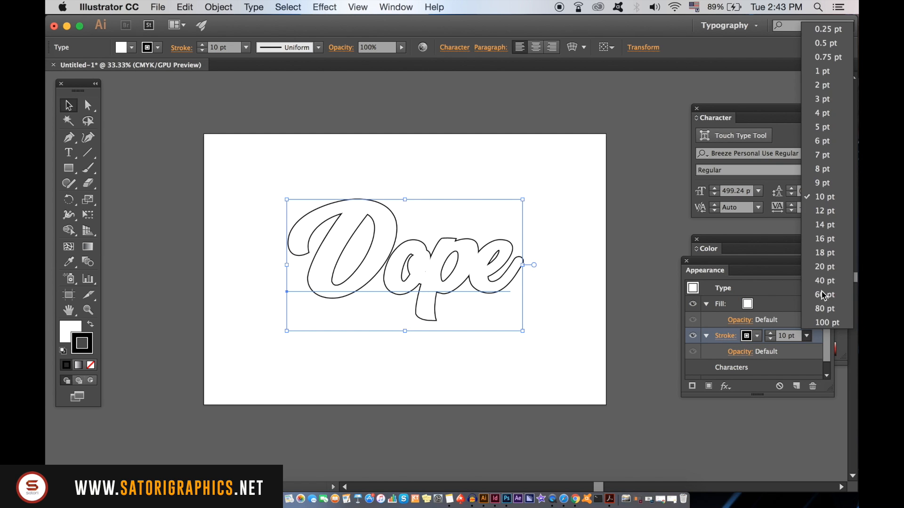
click(828, 238)
click(592, 255)
click(506, 286)
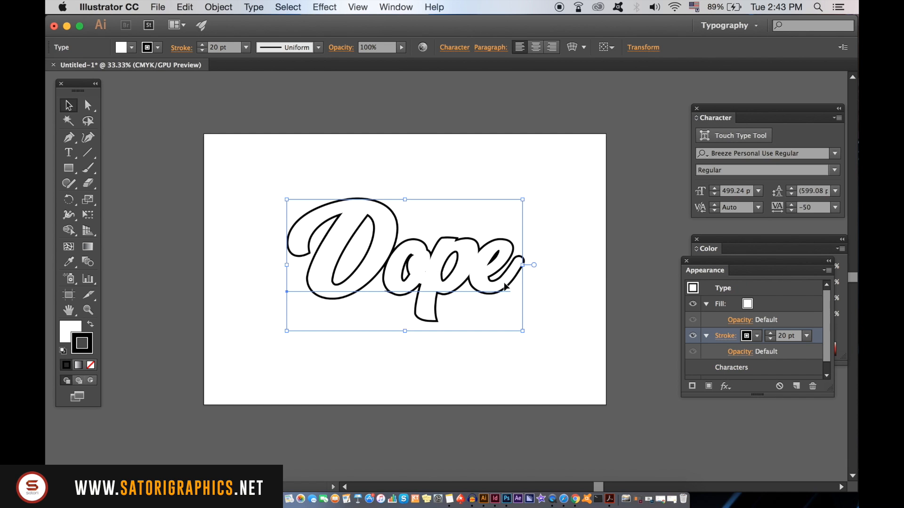
click(806, 335)
click(837, 286)
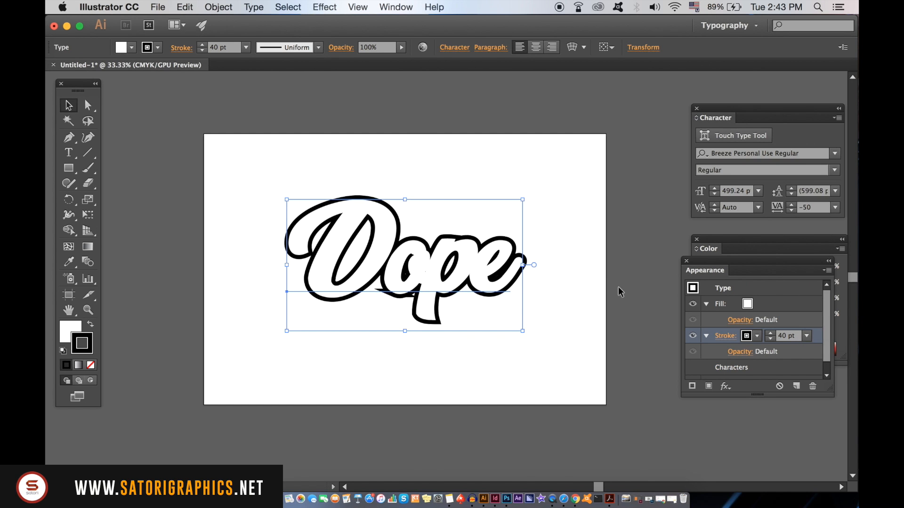
Inspect the outline's sharp spikes up close, reselect the "Dope" text, and clear the Color and Appearance panels out of the way.
click(560, 280)
scroll(411, 320, up, 3)
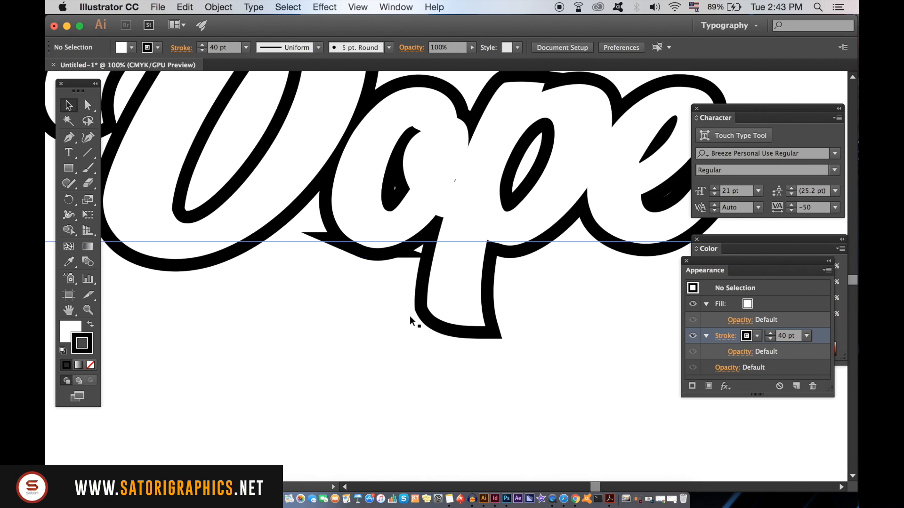
drag(426, 250, 415, 298)
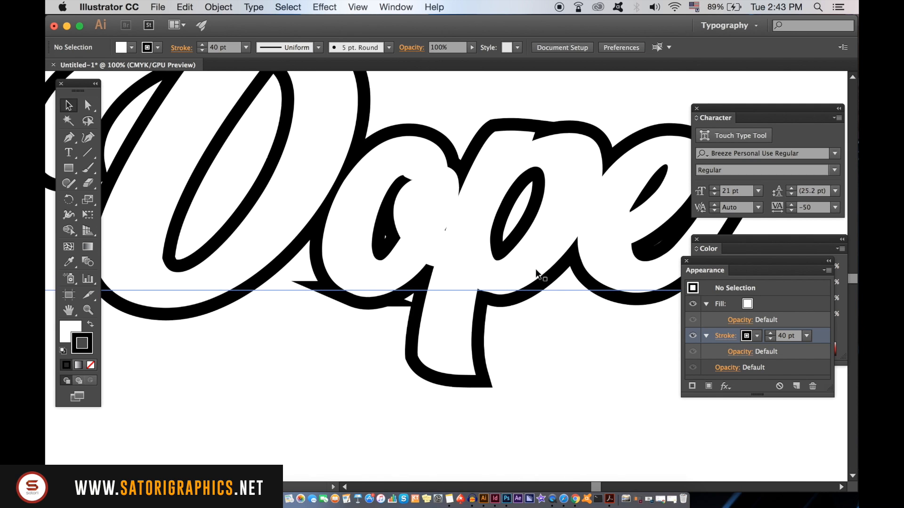
click(488, 245)
click(696, 238)
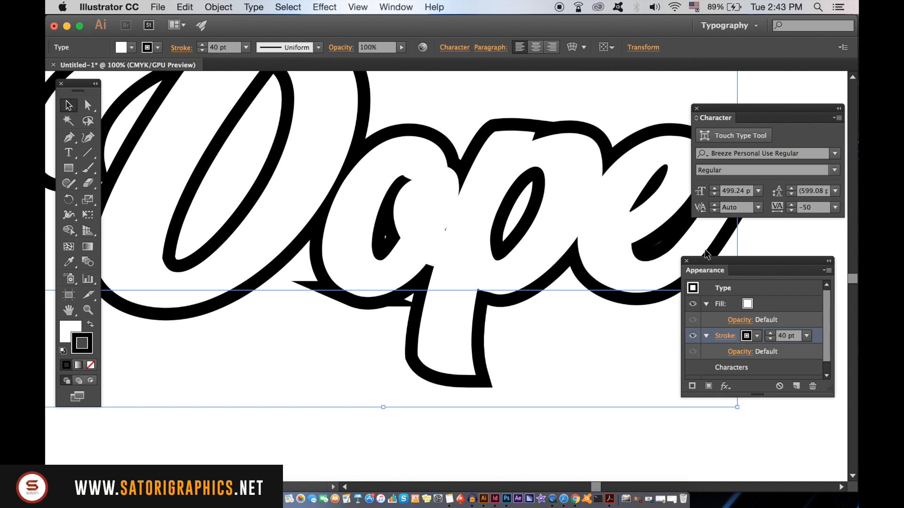
drag(701, 263, 725, 265)
click(494, 243)
drag(494, 243, 555, 298)
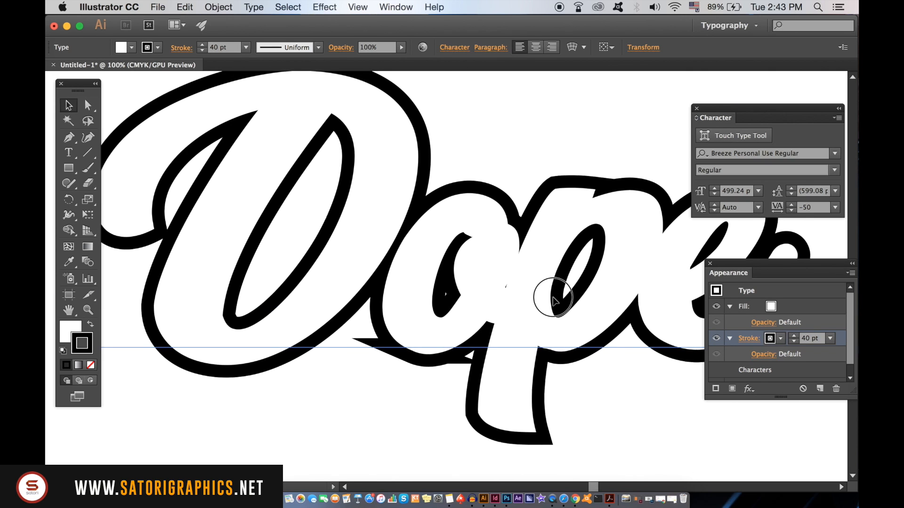
Give the stroke of the "Dope" text round caps and round corner joins.
click(372, 5)
scroll(461, 330, down, 3)
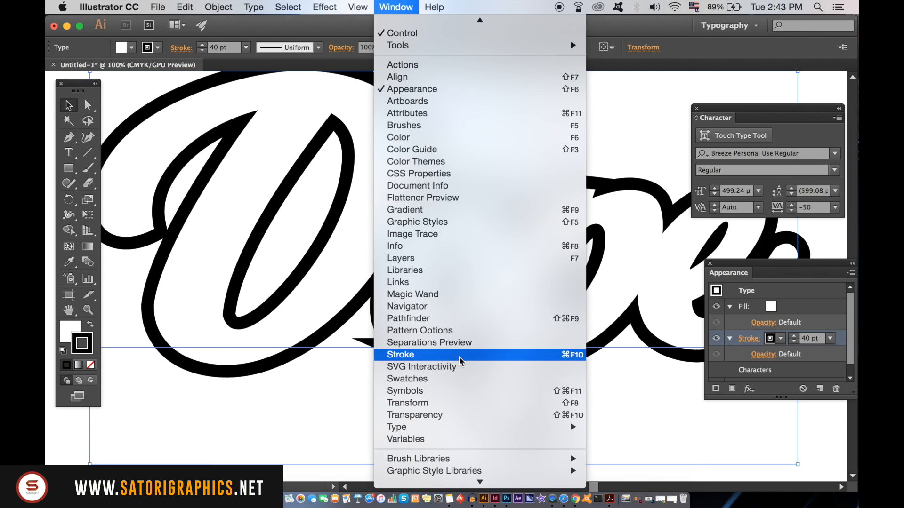
click(412, 245)
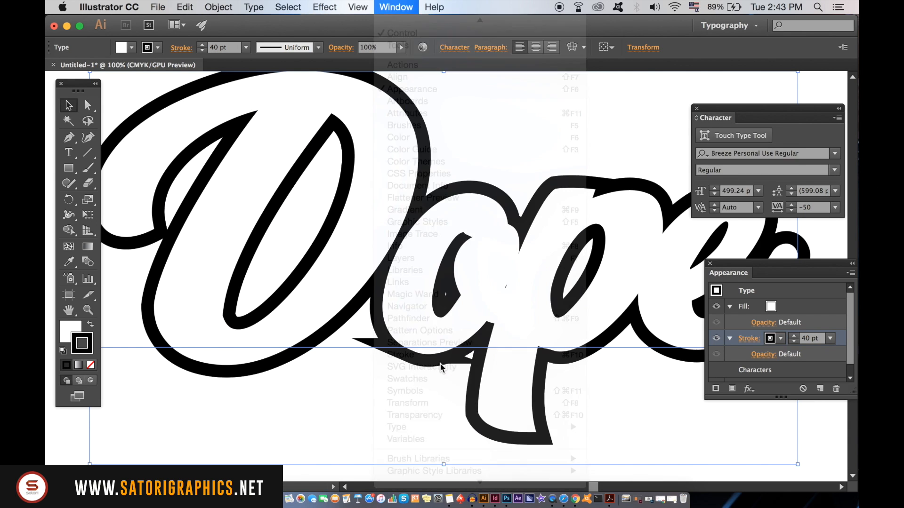
click(711, 121)
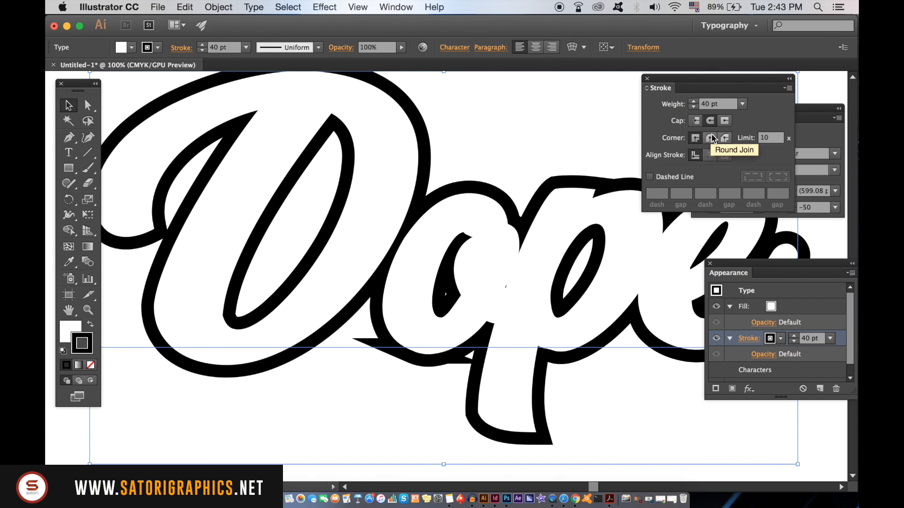
click(445, 235)
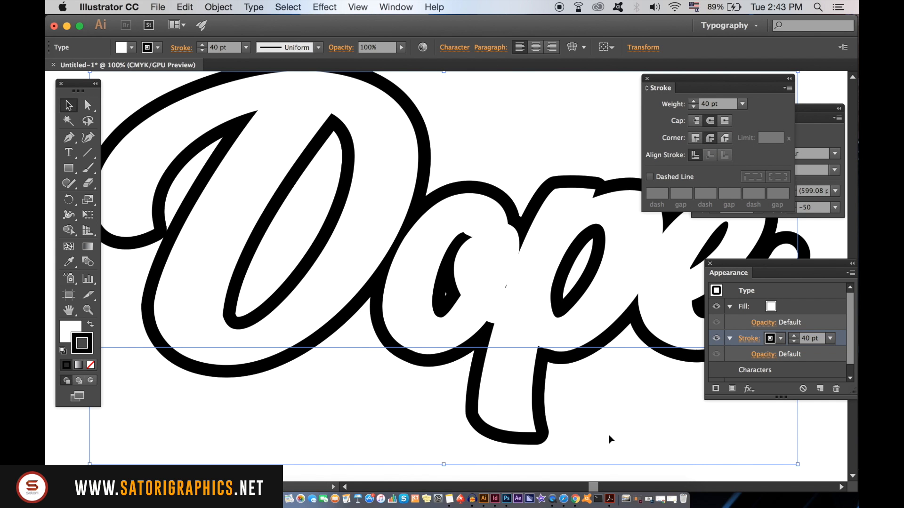
key(super+minus)
key(super+minus)
drag(606, 304, 460, 294)
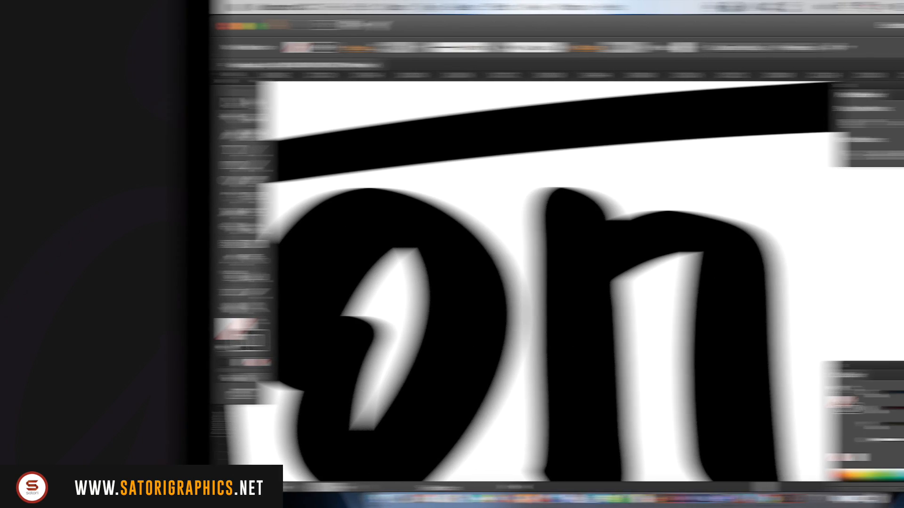
Draw a closed, tapering curved wedge with the Pen tool from the n's upper inner corner into the join with its right stem.
key(p)
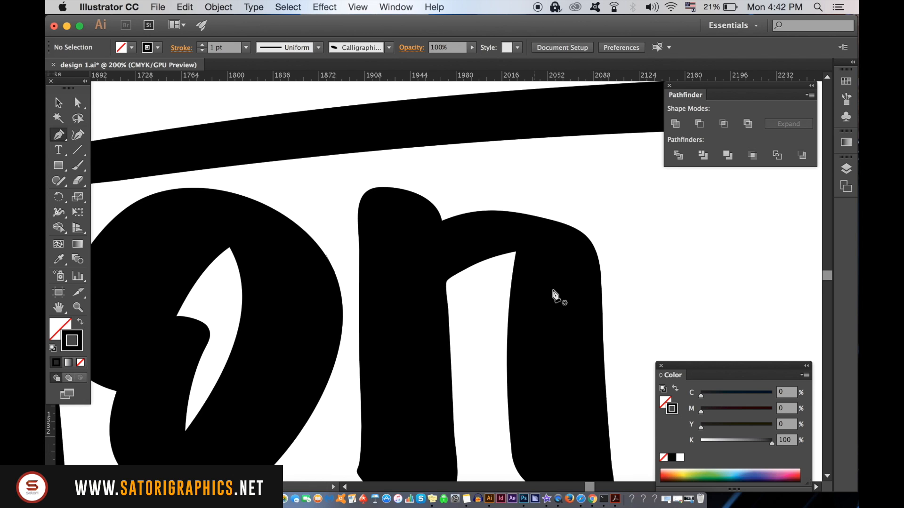
key(super+plus)
key(super+plus)
key(super+plus)
drag(592, 253, 345, 362)
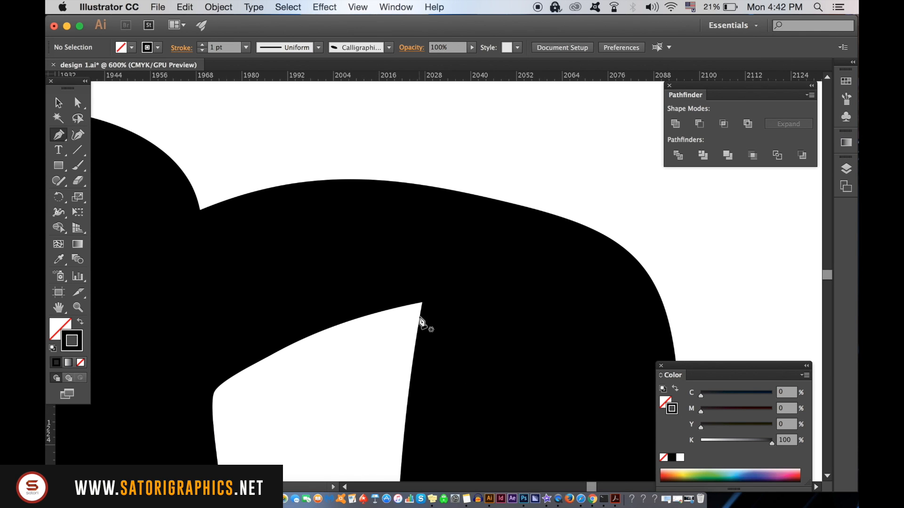
click(415, 335)
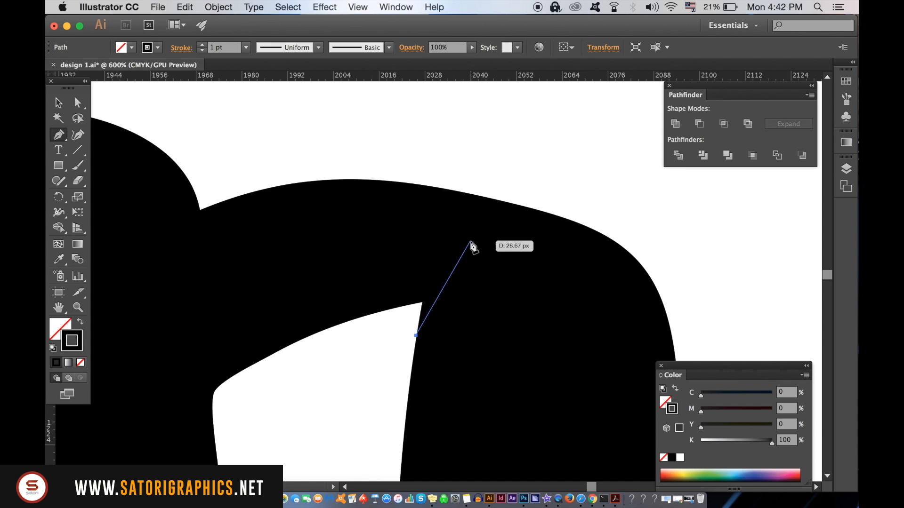
drag(484, 225, 548, 186)
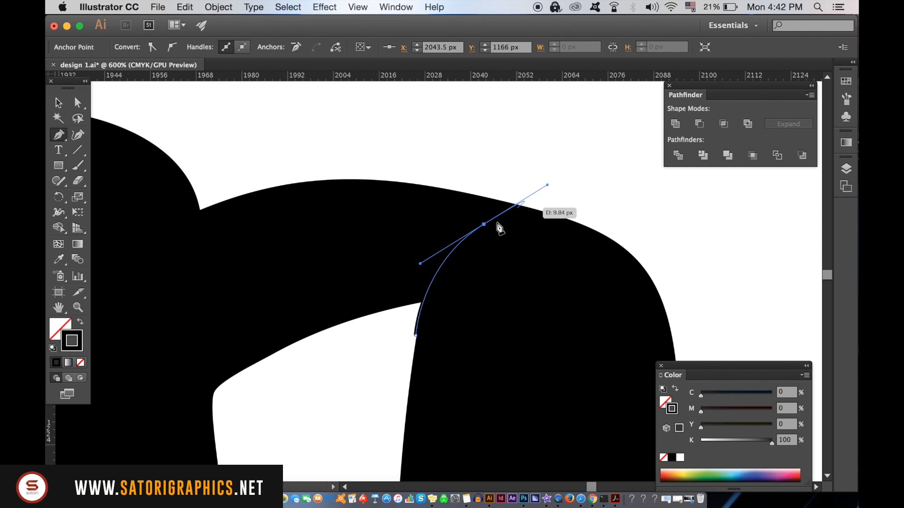
click(484, 225)
drag(379, 344, 353, 439)
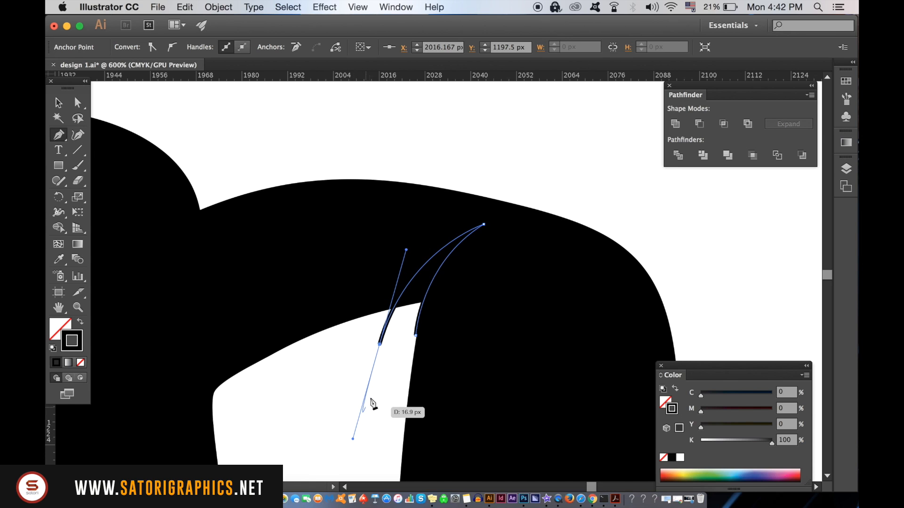
click(380, 344)
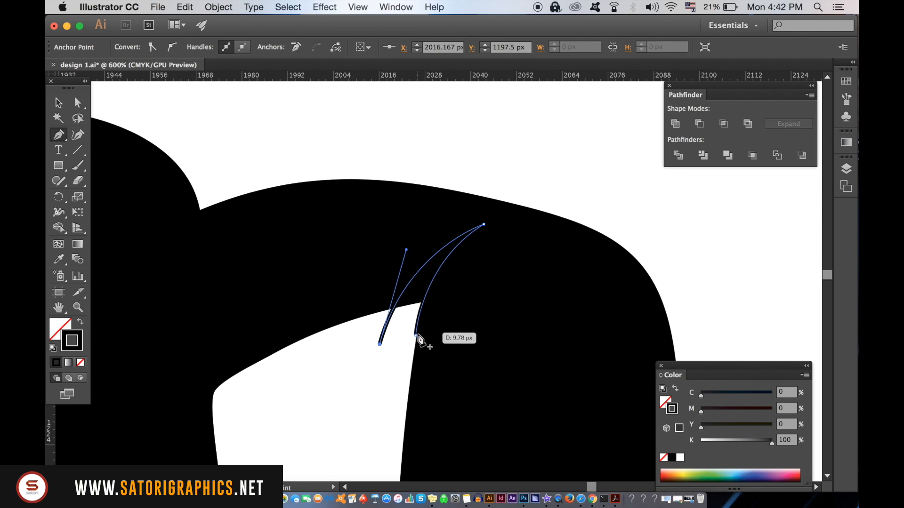
click(416, 336)
Swap the wedge's fill and stroke to make it solid black, and subtract it from the letter n with Minus Front.
click(80, 322)
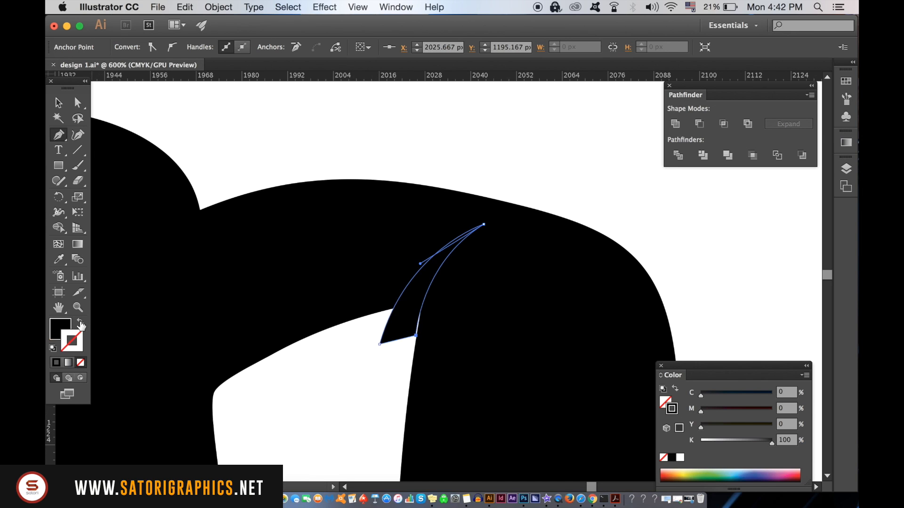
key(super+minus)
key(super+minus)
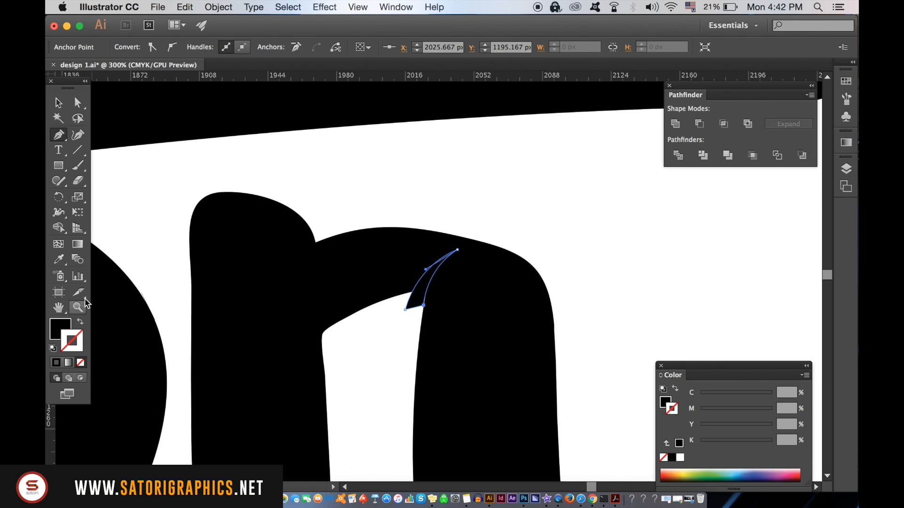
click(58, 103)
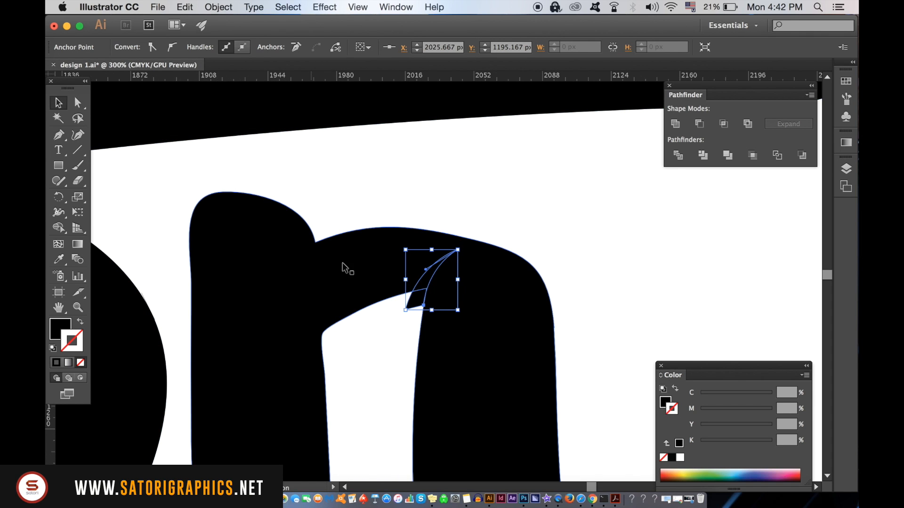
shift+click(356, 274)
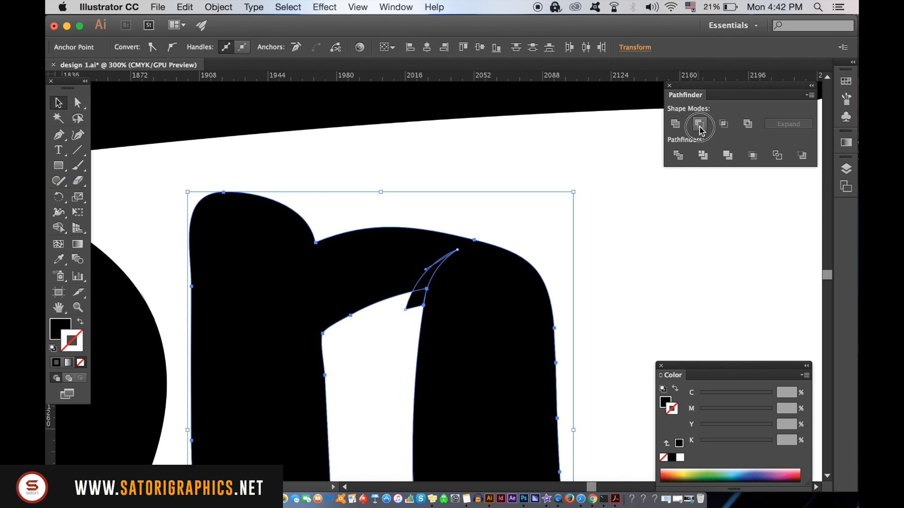
click(437, 259)
click(683, 238)
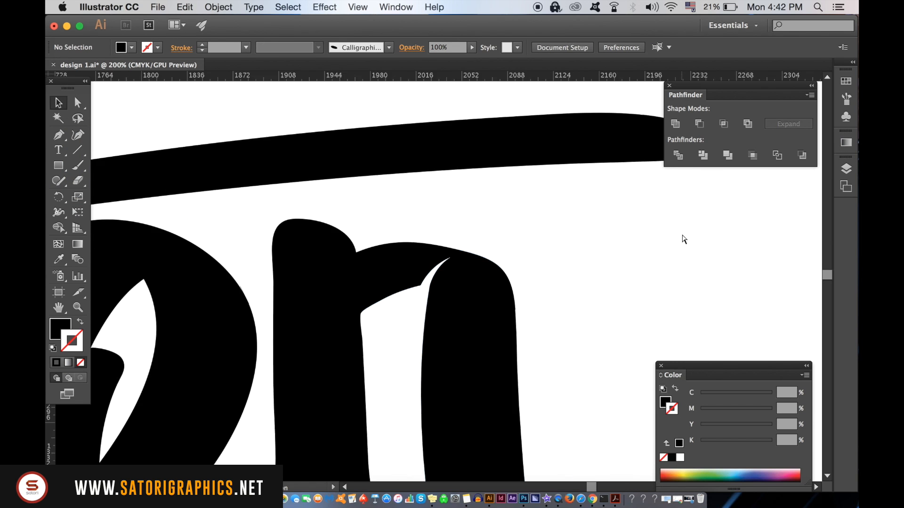
Examine how the cut in the n looks within the whole lettered word.
key(super+minus)
key(super+minus)
key(super+minus)
key(super+minus)
key(super+minus)
key(super+minus)
key(super+equal)
key(super+equal)
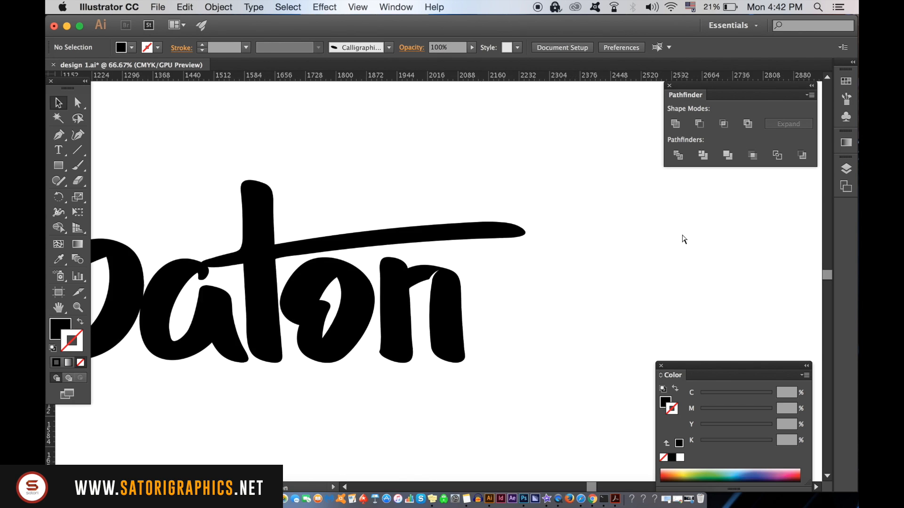
key(super+equal)
key(super+equal)
key(super+equal)
key(super+equal)
Move the anchor point at the left edge of the n's cut outward and adjust its handle to widen the opening.
click(79, 101)
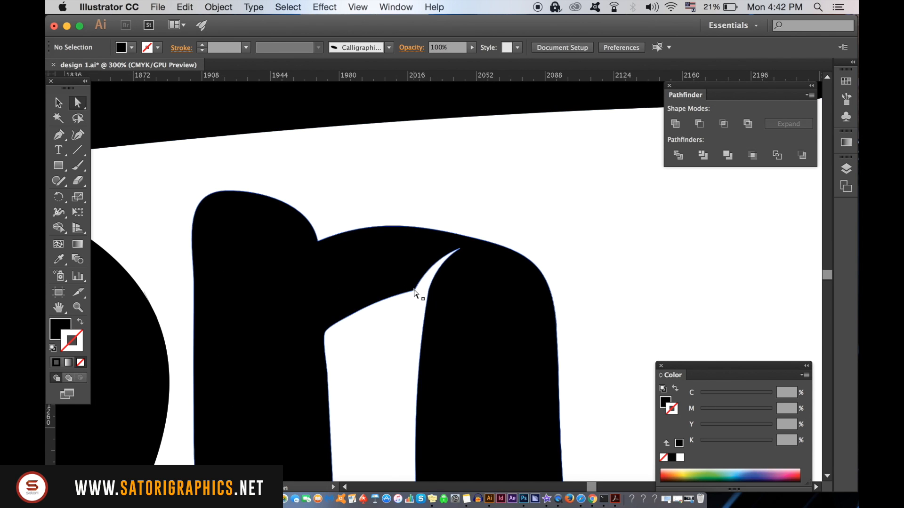
click(404, 293)
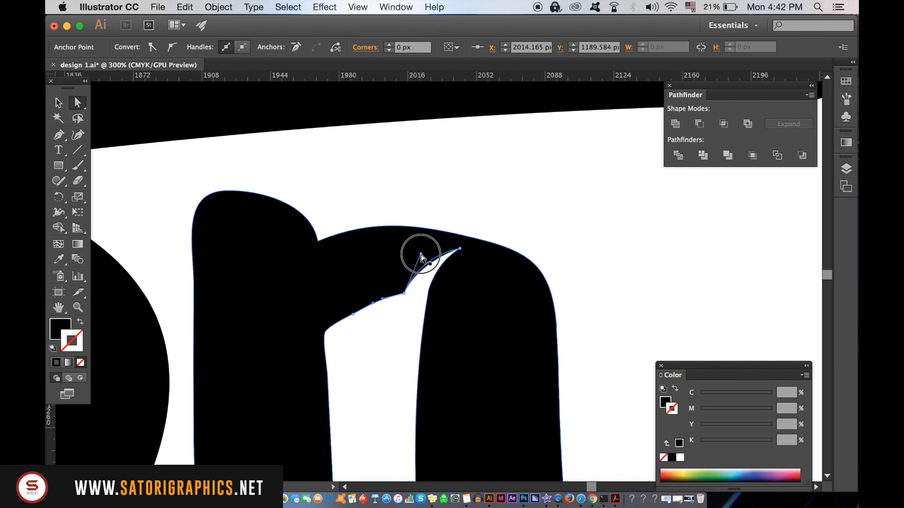
click(533, 193)
key(super+minus)
key(super+minus)
key(super+minus)
key(super+minus)
key(super+minus)
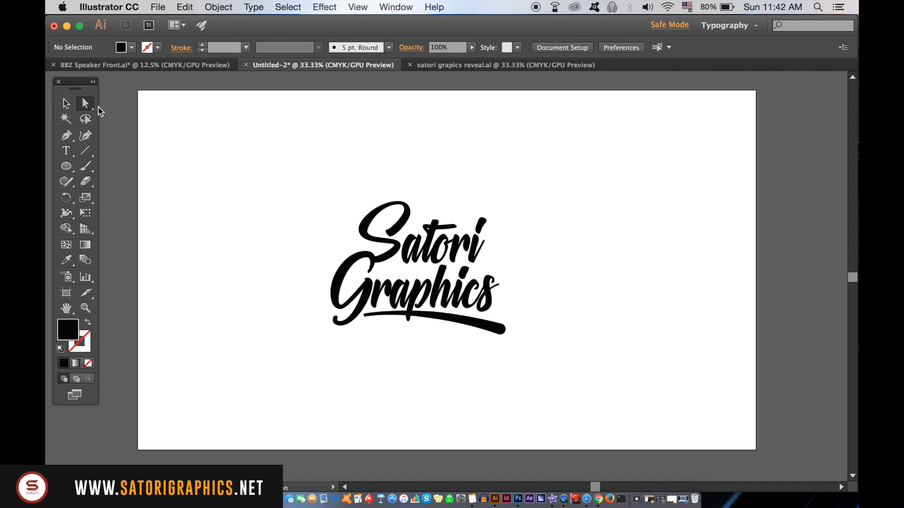
Try pulling the anchor point on the S's upper outer edge outward, and undo the move.
key(super+equal)
key(super+equal)
key(super+equal)
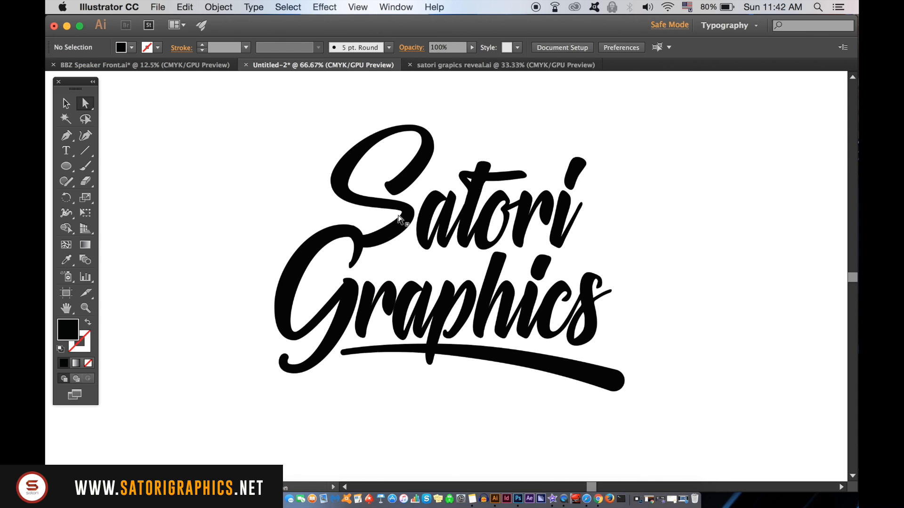
key(super+equal)
key(super+equal)
key(super+equal)
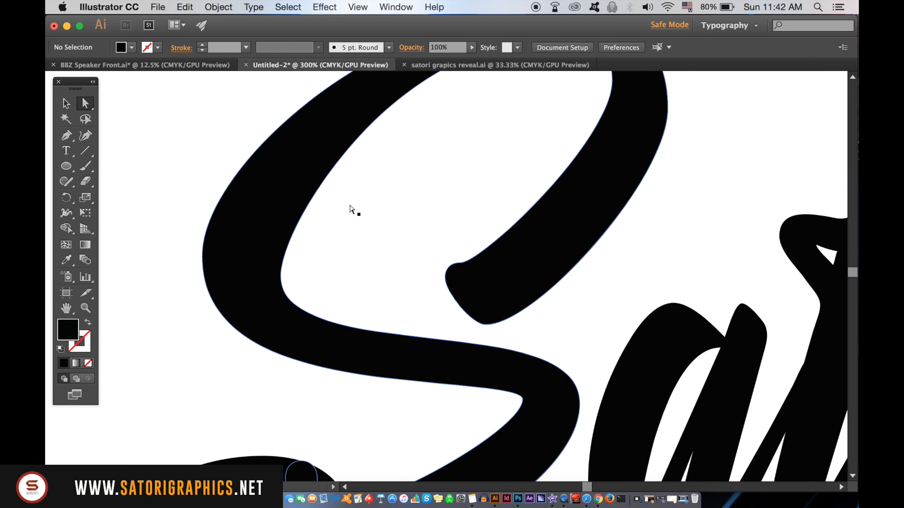
click(287, 151)
drag(283, 143, 287, 231)
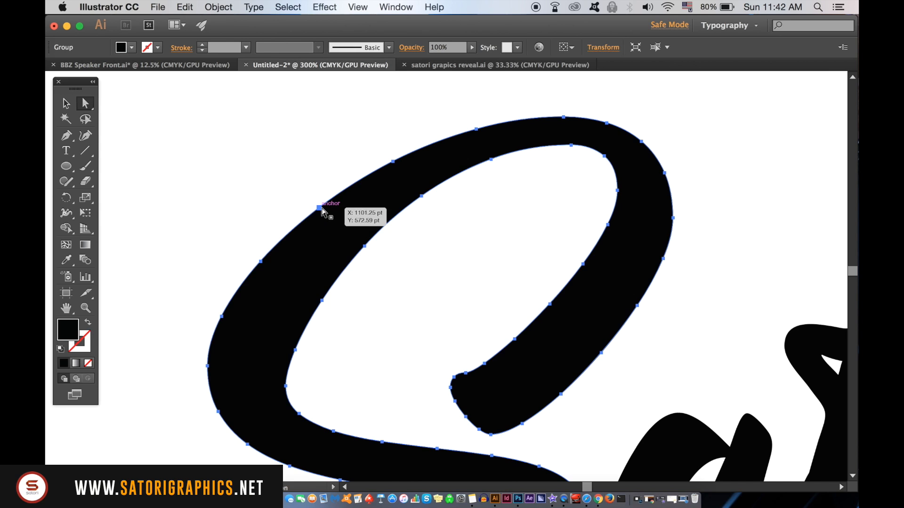
drag(318, 209, 287, 177)
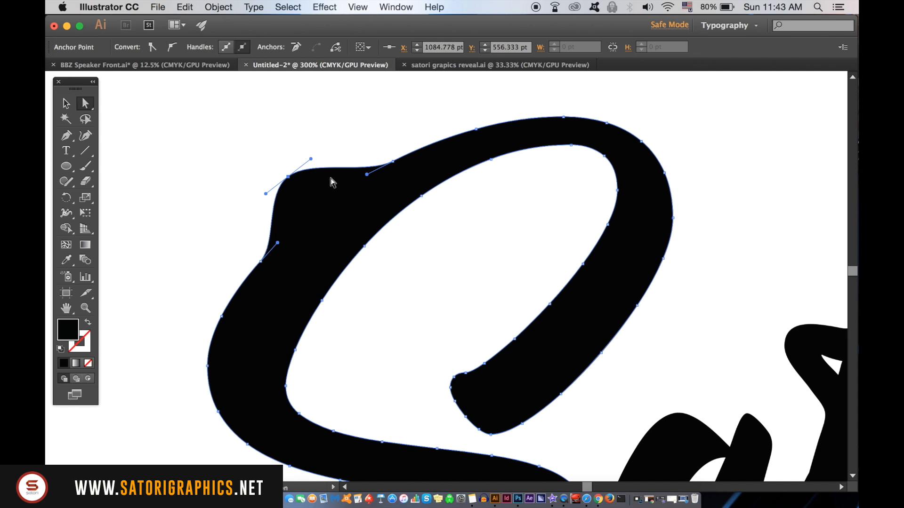
key(super+z)
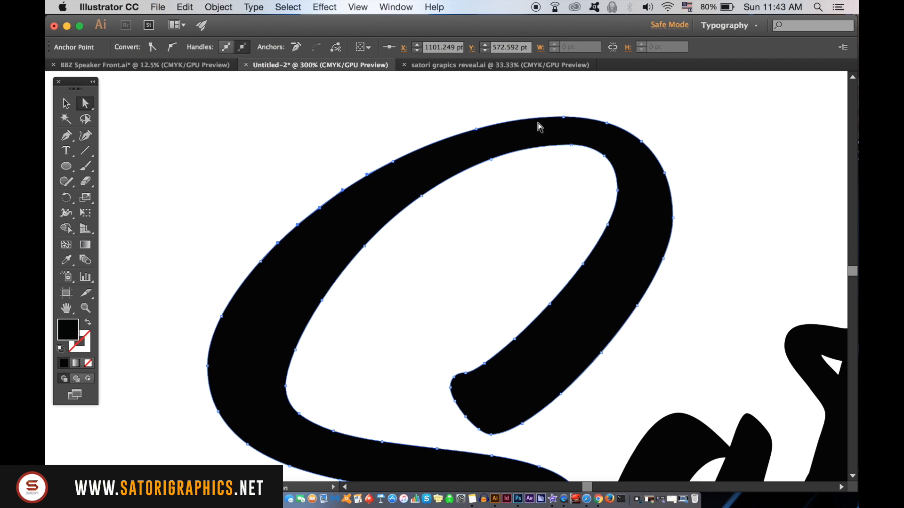
Examine how the many anchor points are distributed along the outline of the letter S.
drag(536, 119, 495, 101)
scroll(480, 282, down, 5)
scroll(443, 250, right, 3)
drag(442, 247, 417, 255)
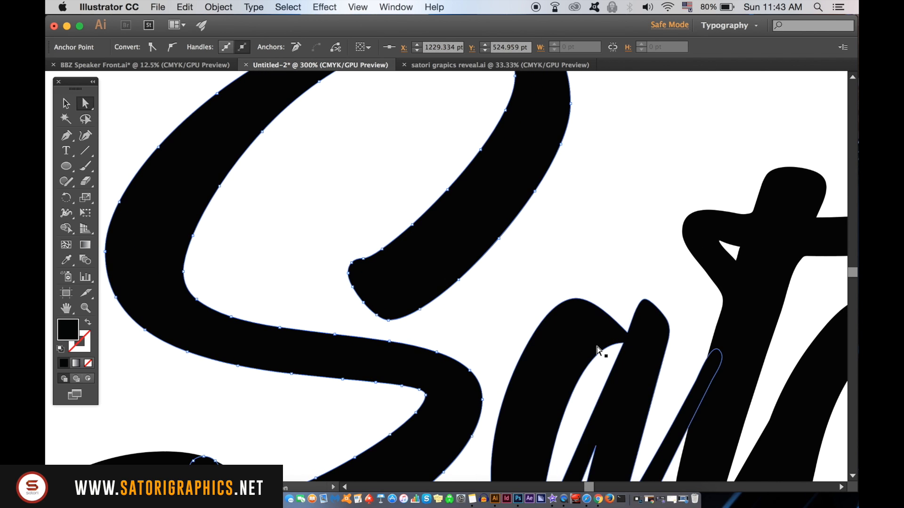
drag(493, 238, 564, 308)
click(65, 104)
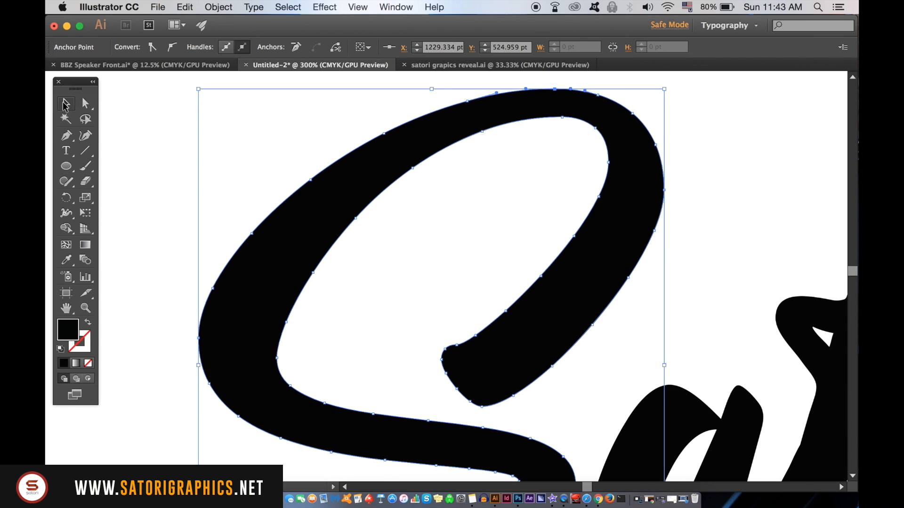
scroll(277, 150, down, 2)
drag(418, 192, 454, 257)
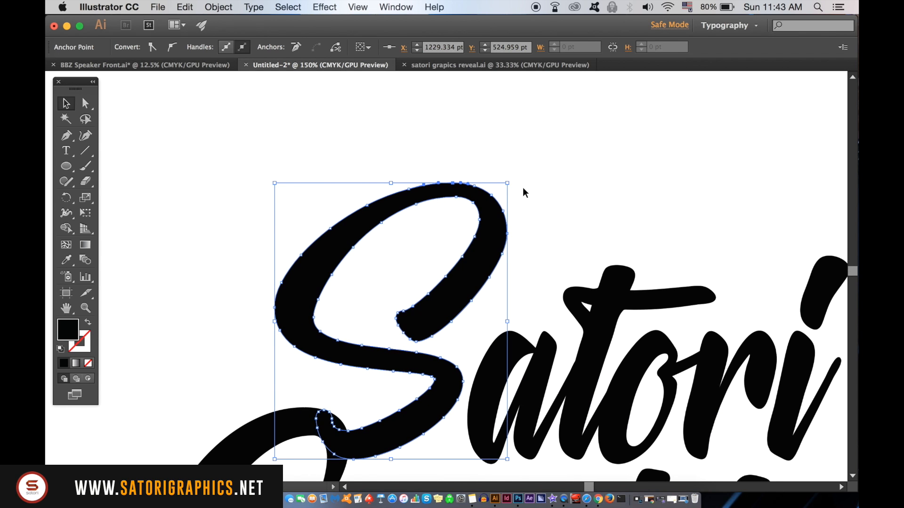
Simplify the path of the letter S with the preview on to reduce its anchor points.
click(526, 188)
click(499, 207)
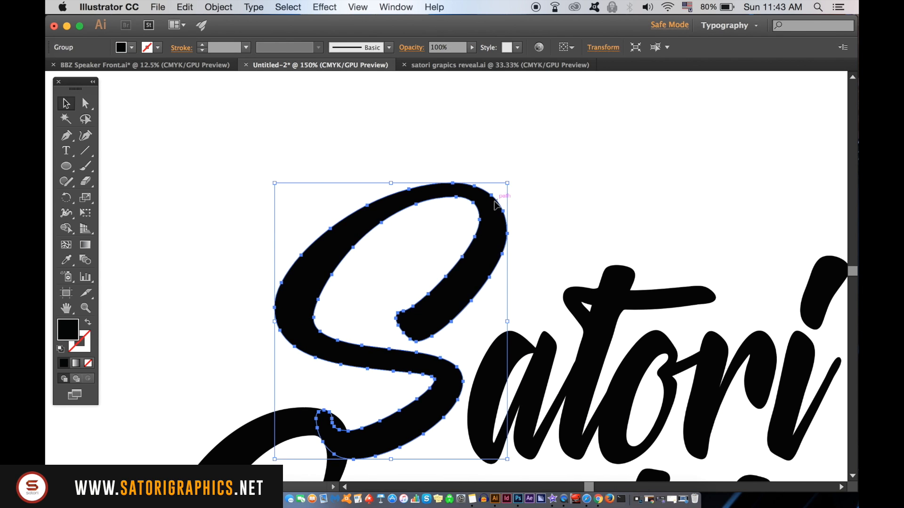
click(211, 6)
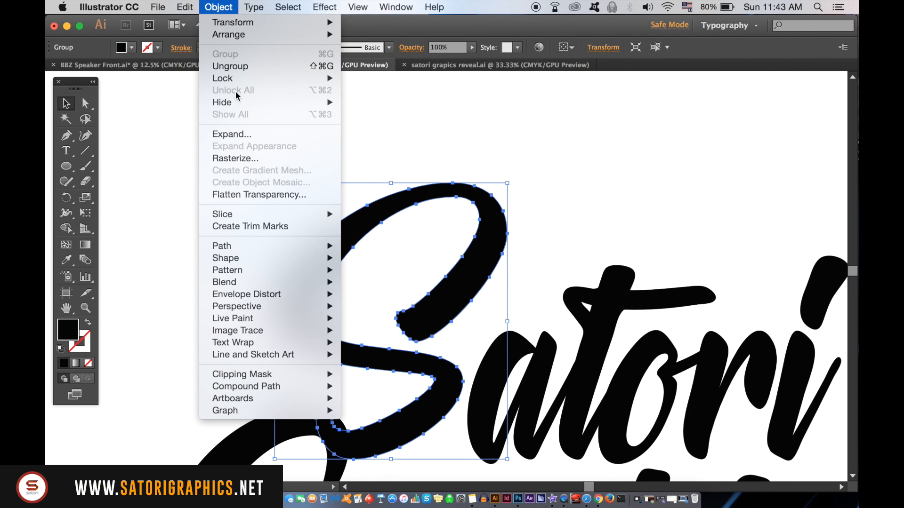
mouse_move(267, 246)
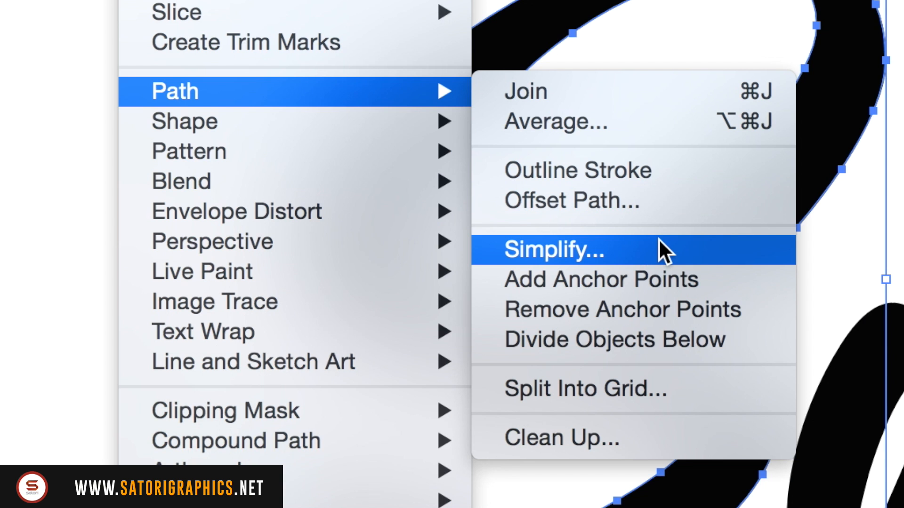
click(659, 240)
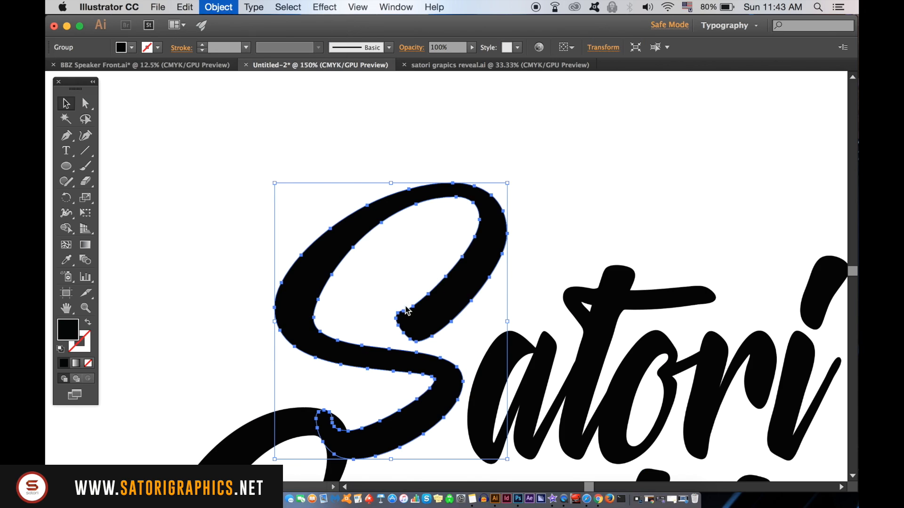
click(659, 268)
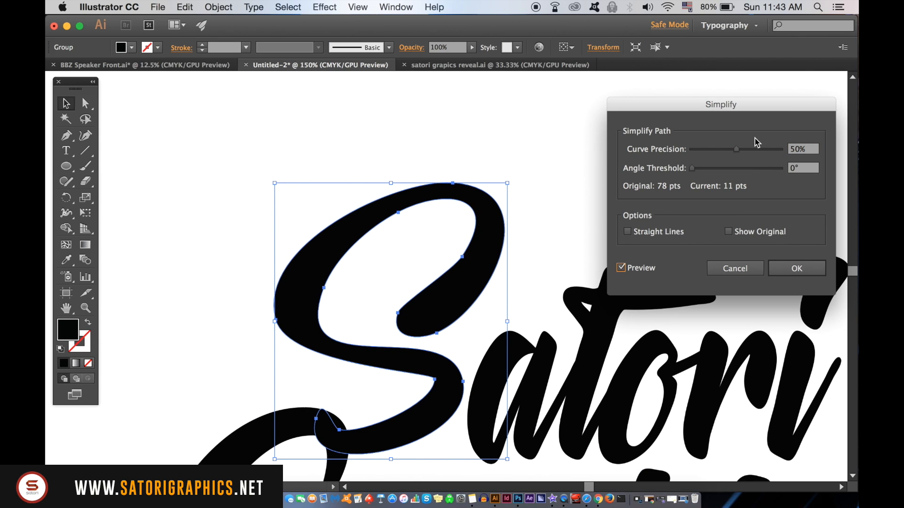
click(782, 268)
click(335, 211)
Move the anchor points and handles around the S's upper loop upward and outward to enlarge and smooth the curve.
key(a)
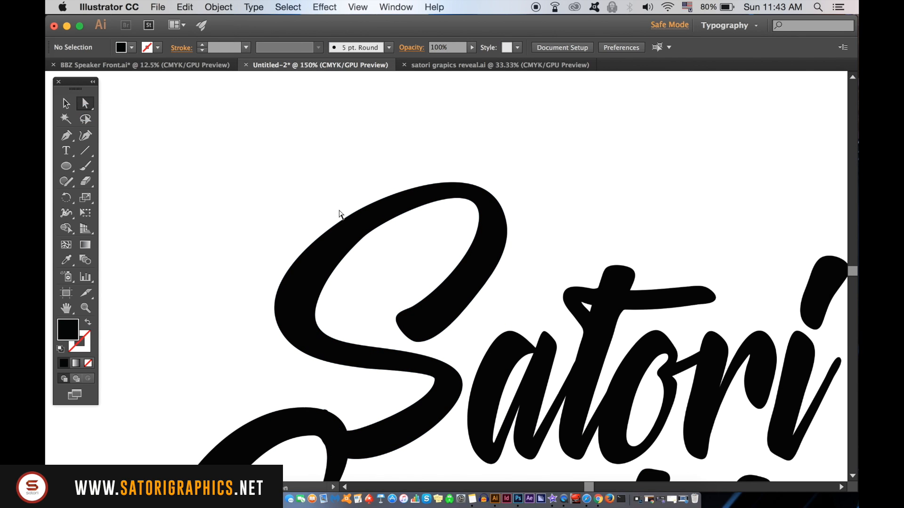
click(353, 213)
drag(390, 196, 435, 169)
drag(506, 222, 520, 210)
click(479, 209)
drag(476, 233, 486, 228)
drag(385, 218, 402, 201)
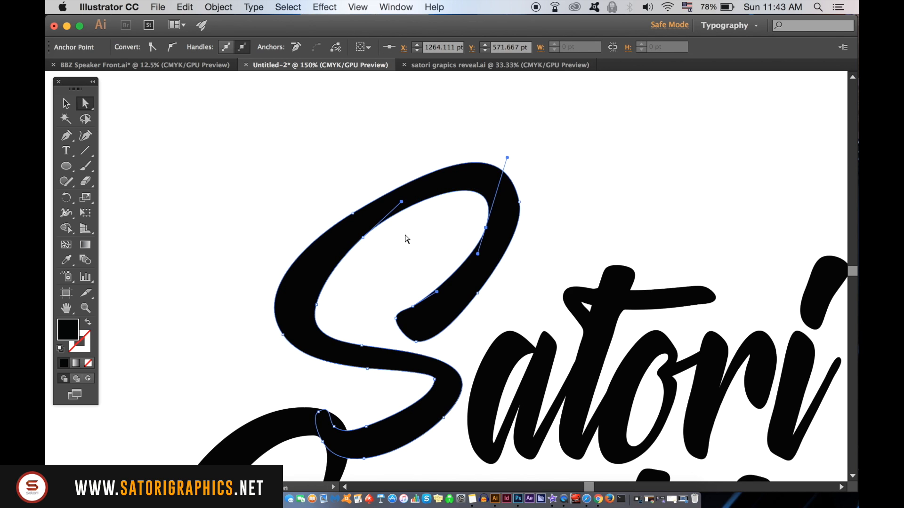
click(407, 239)
Select all the lettering with its underline stroke and unite the shapes with Pathfinder.
scroll(539, 256, down, 3)
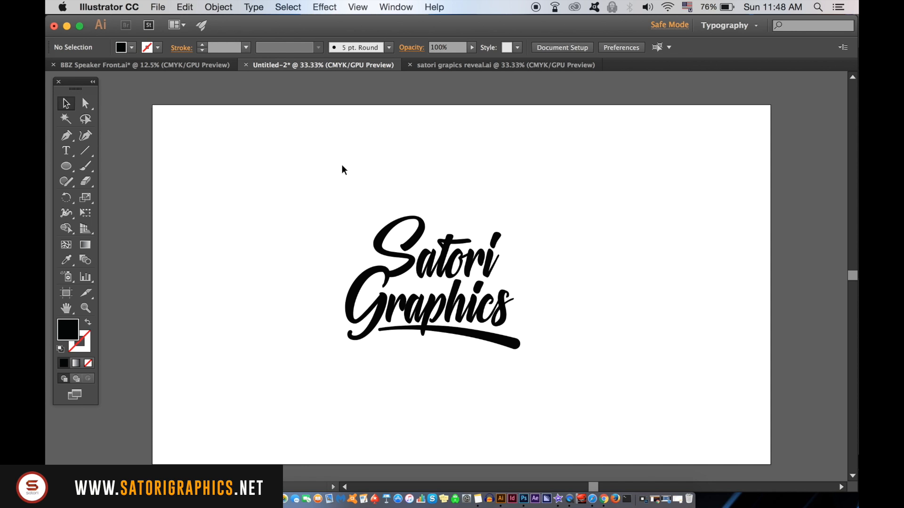
key(super+a)
click(396, 7)
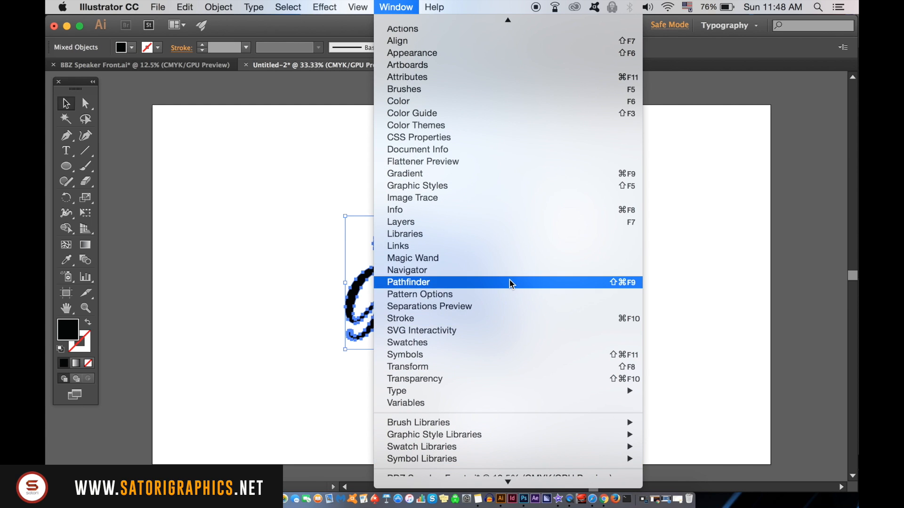
click(511, 283)
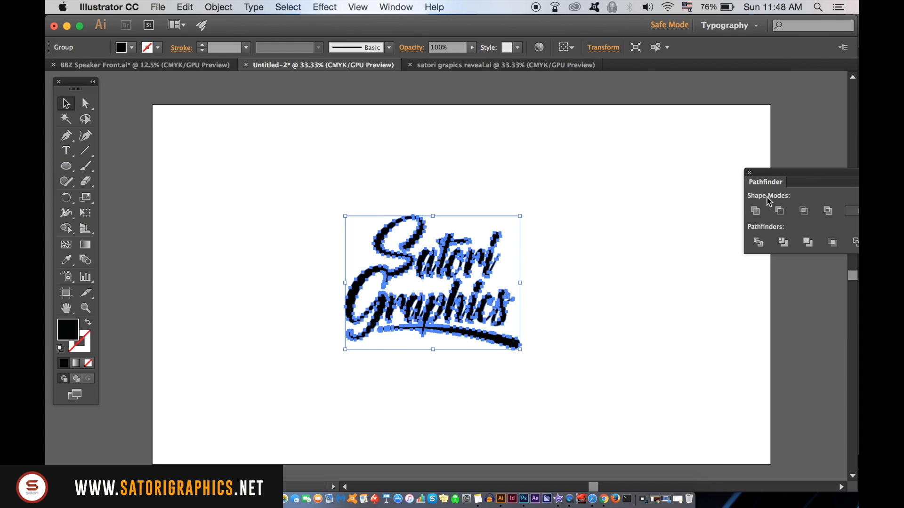
click(246, 90)
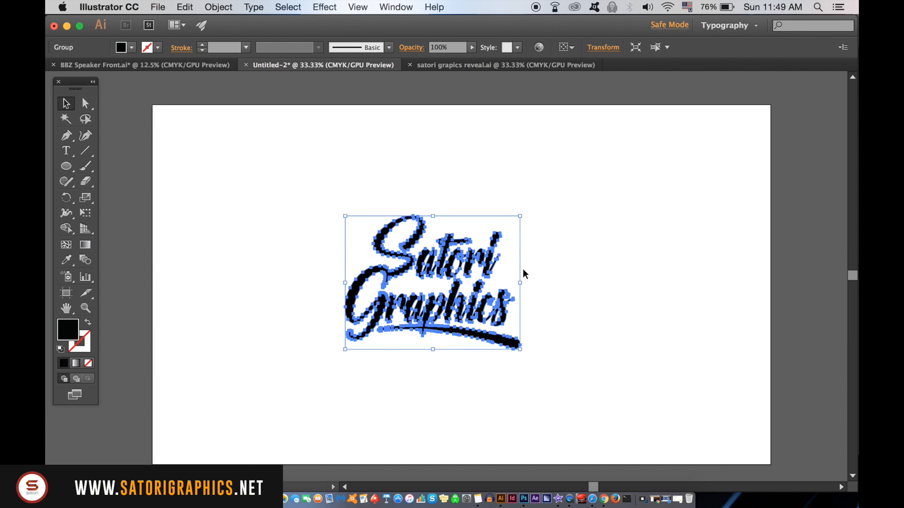
Fill the lettering with a linear gradient and set its starting color stop to purple.
key(super+equal)
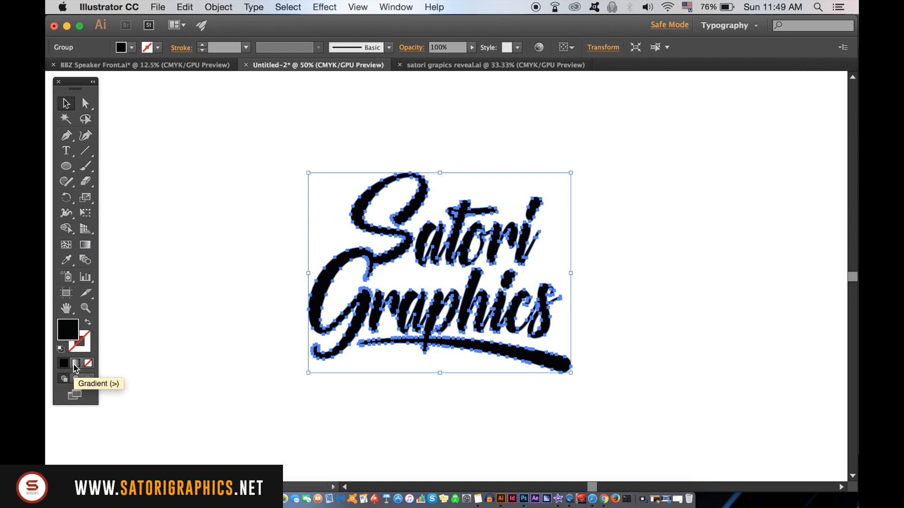
click(339, 289)
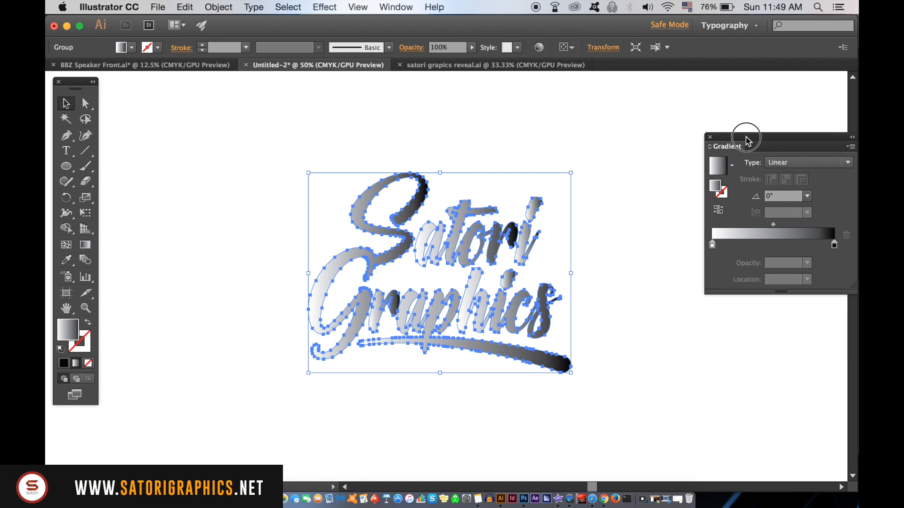
drag(747, 137, 693, 112)
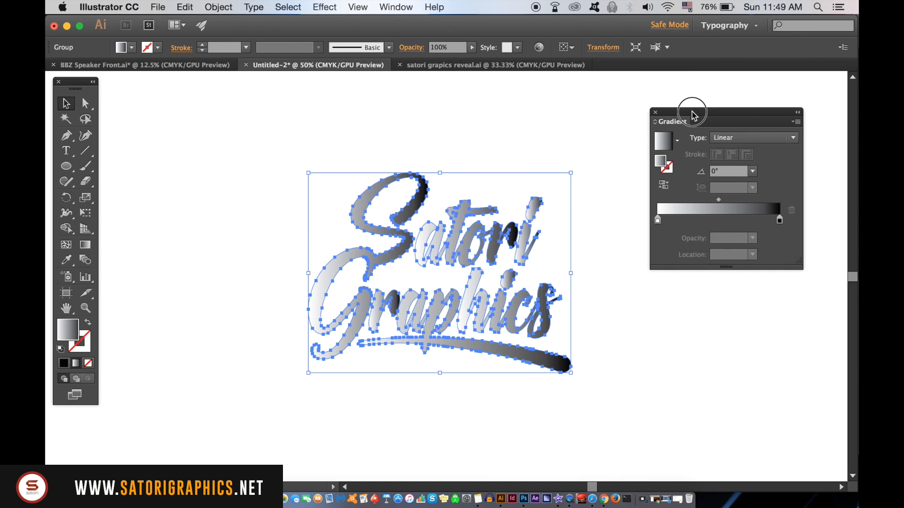
double_click(659, 220)
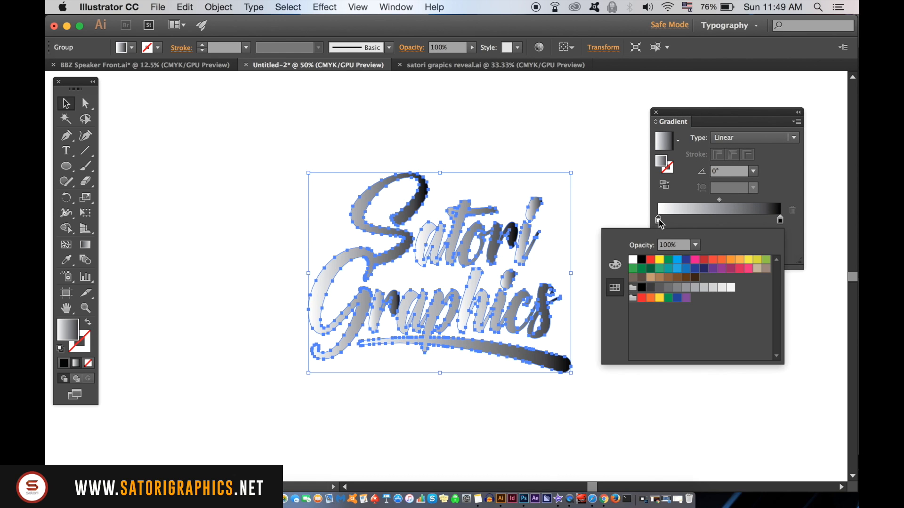
click(722, 269)
key(Return)
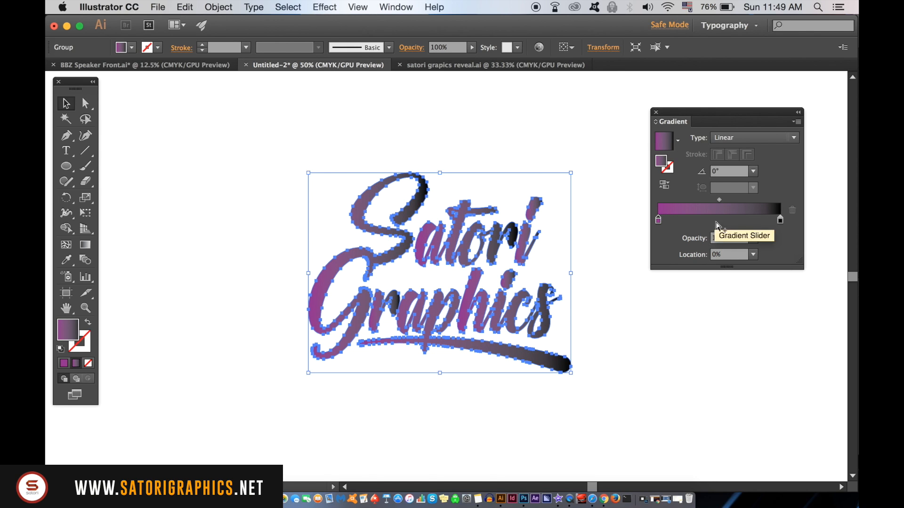
Add a color stop near the middle of the gradient and set it to the swatch C=10 M=100 Y=50 K=0.
click(719, 219)
double_click(719, 220)
click(718, 219)
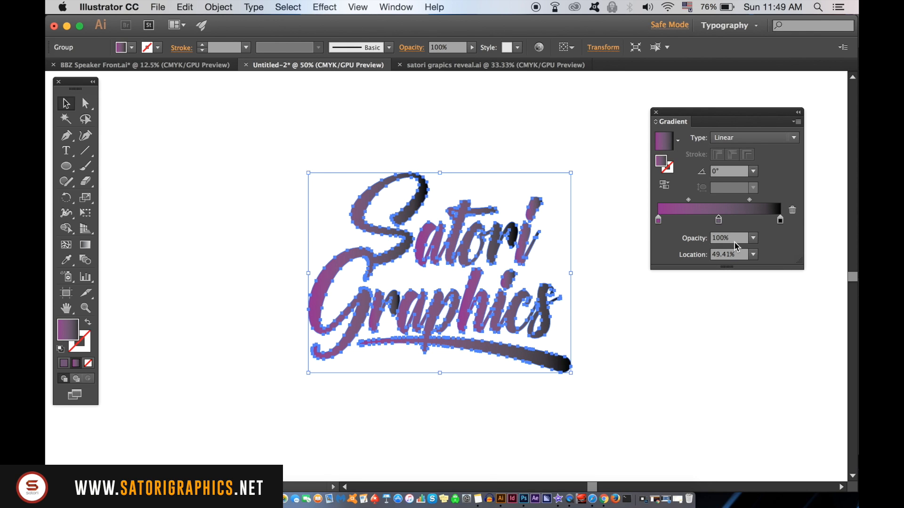
double_click(718, 220)
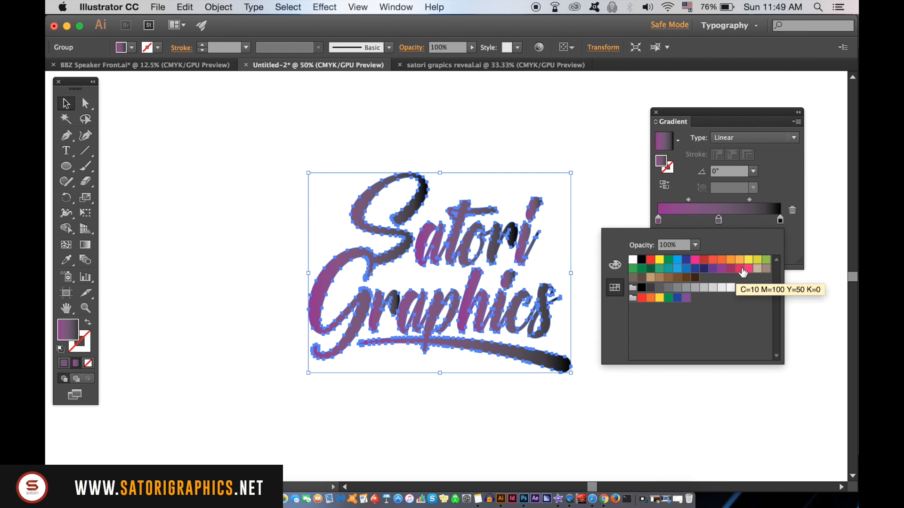
click(740, 270)
click(719, 220)
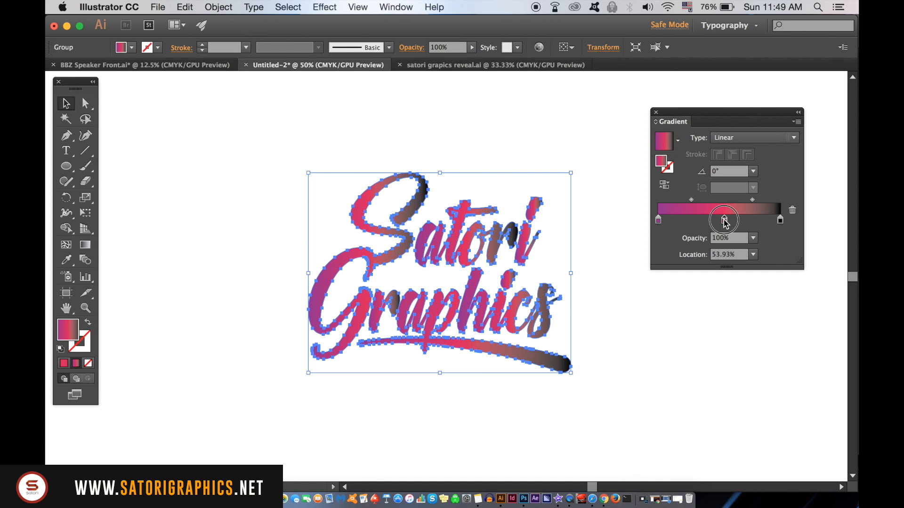
Replace the black end stop of the gradient with the orange-red swatch.
click(780, 220)
double_click(780, 220)
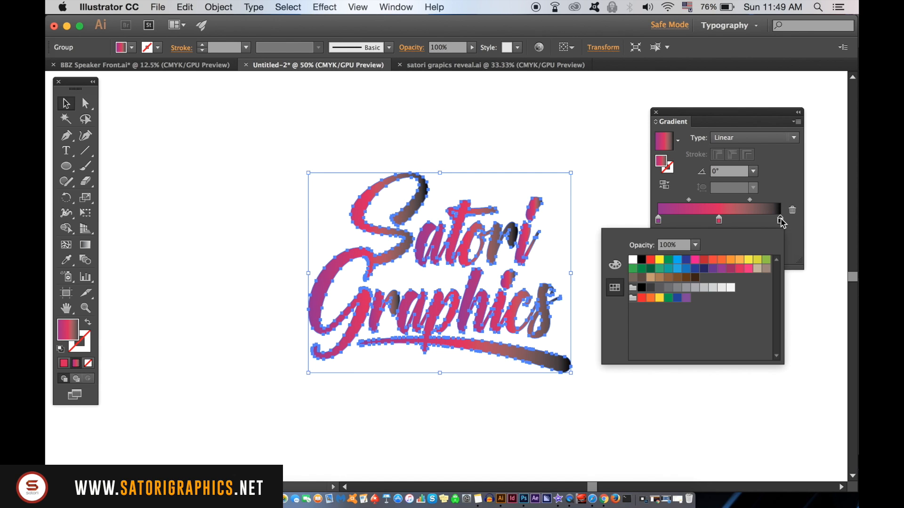
click(713, 261)
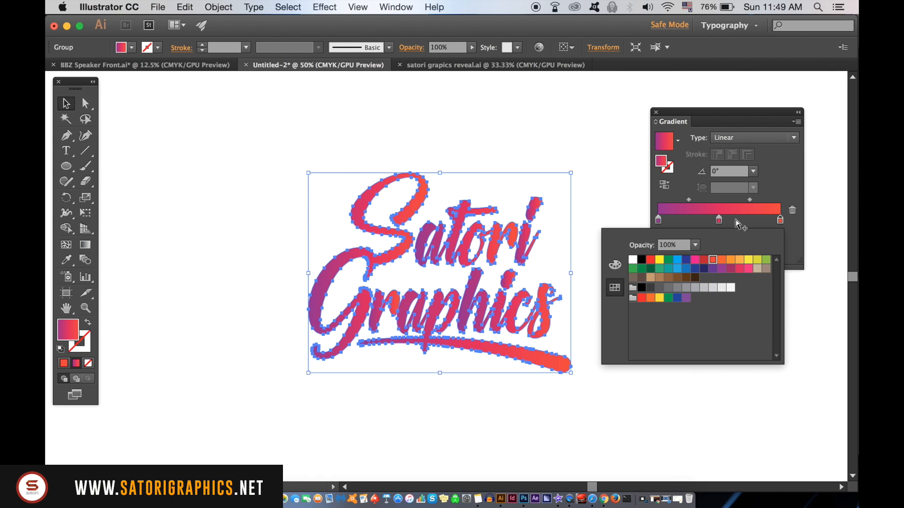
click(779, 179)
Shift the crimson stop to about two thirds of the gradient and add a purple stop at about one third.
click(659, 220)
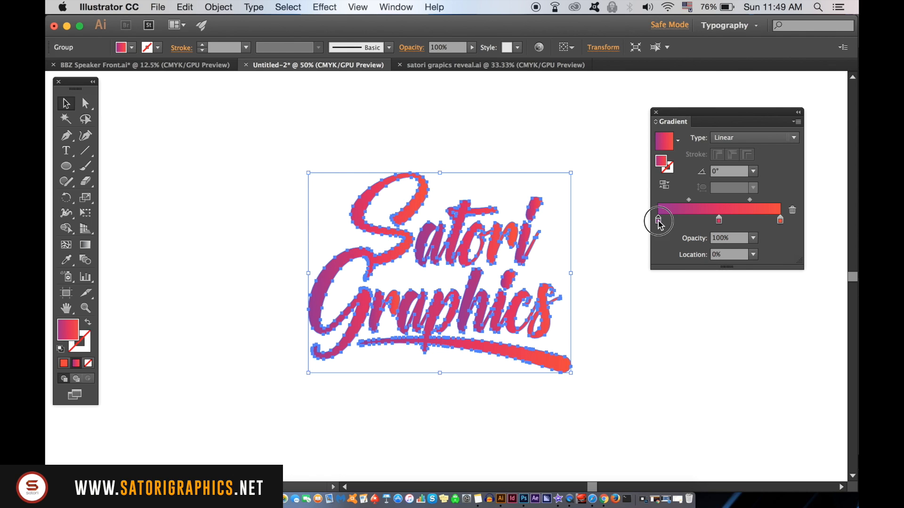
double_click(659, 220)
drag(719, 220, 738, 222)
click(658, 220)
click(700, 220)
click(658, 220)
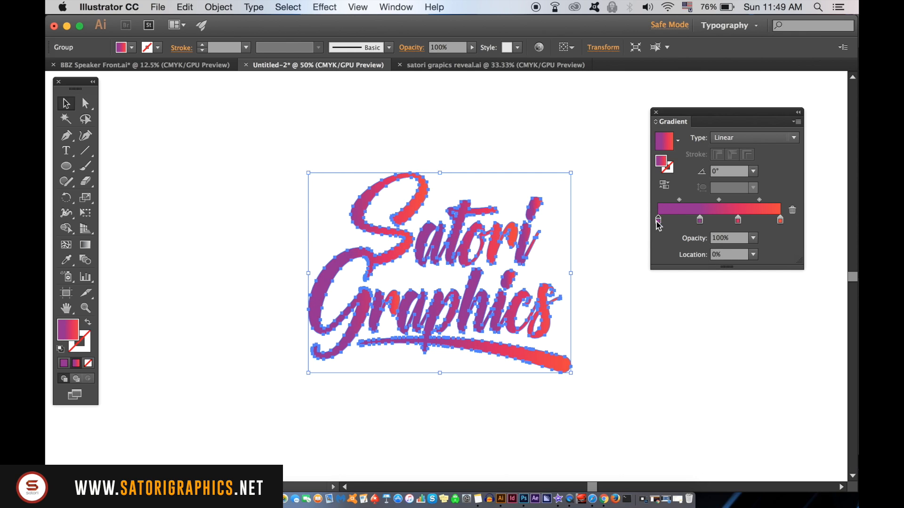
Recolor the gradient's starting stop with the dark indigo swatch and lower its cyan to 83% for a deep purple.
double_click(658, 220)
click(704, 268)
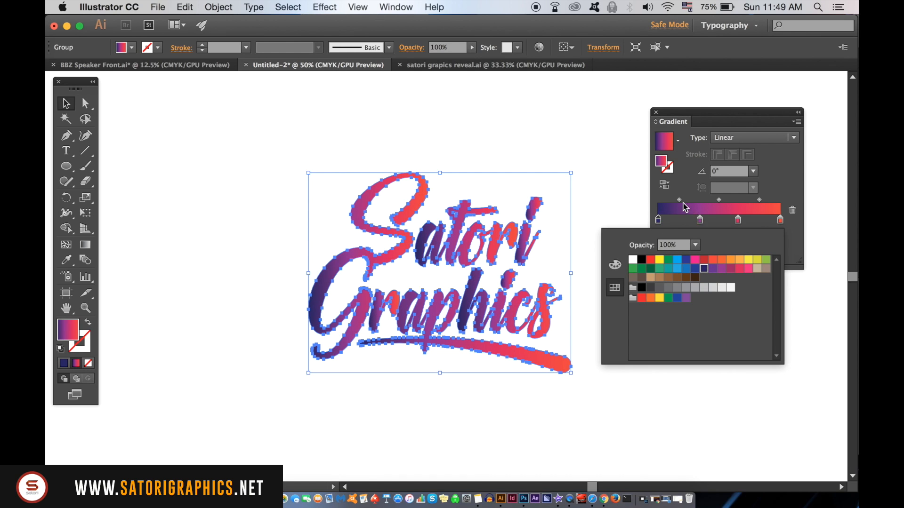
click(615, 265)
drag(744, 266, 731, 270)
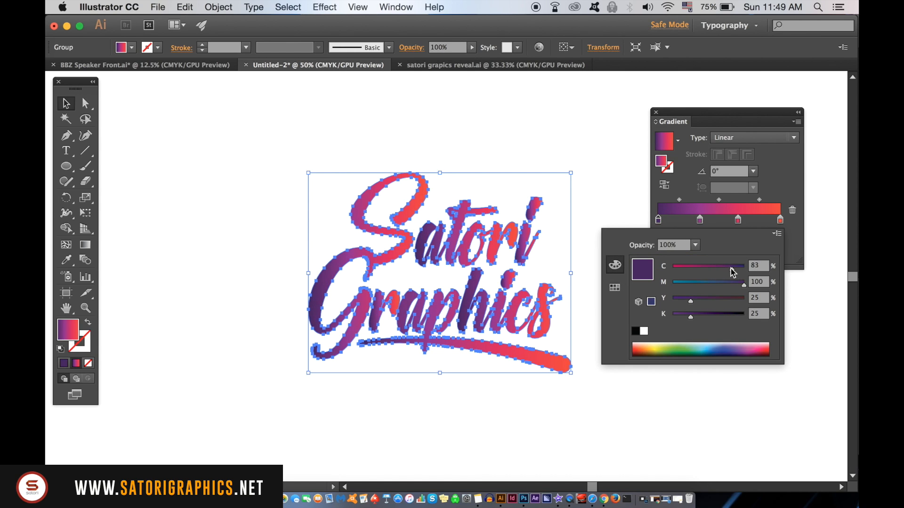
Fine-tune the inner gradient stops' spacing and set the midpoint between the first two stops to 42.76%.
click(738, 220)
click(679, 200)
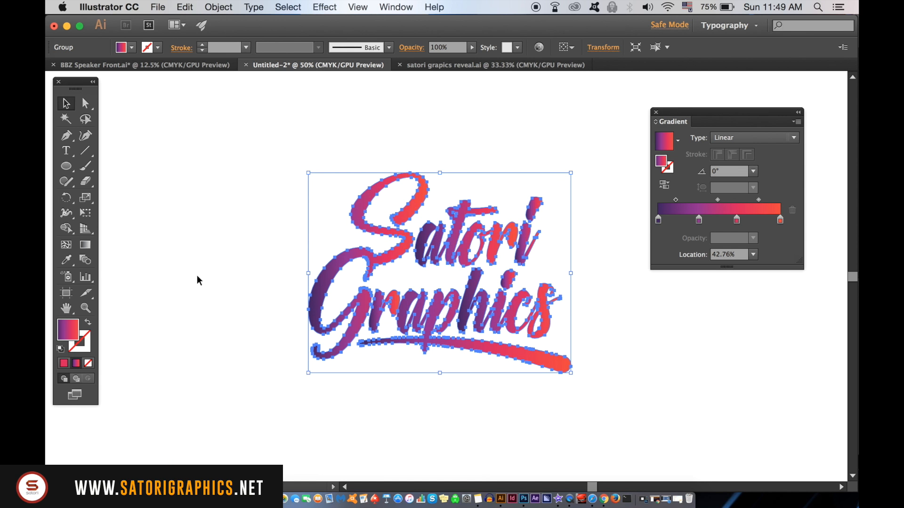
Draw one diagonal linear gradient at about -40.5° across the whole lettering with the Gradient tool and deselect it.
click(85, 244)
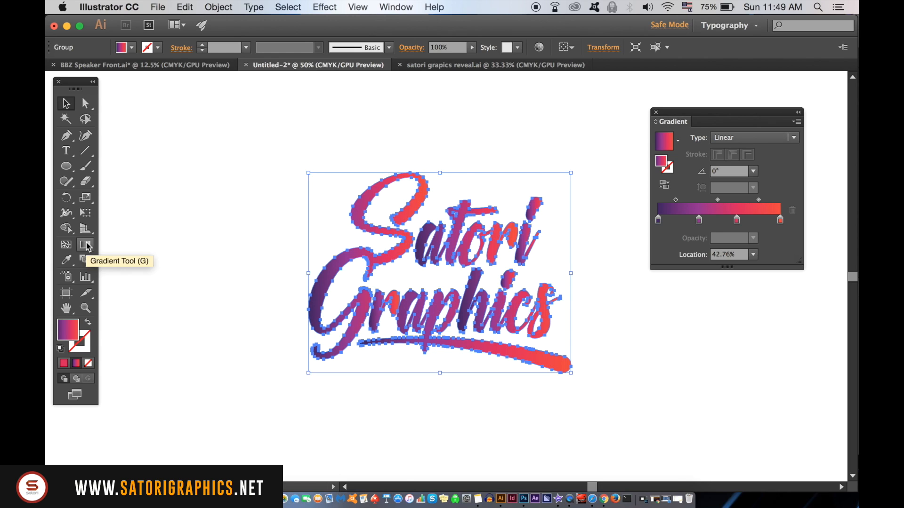
drag(312, 156, 586, 388)
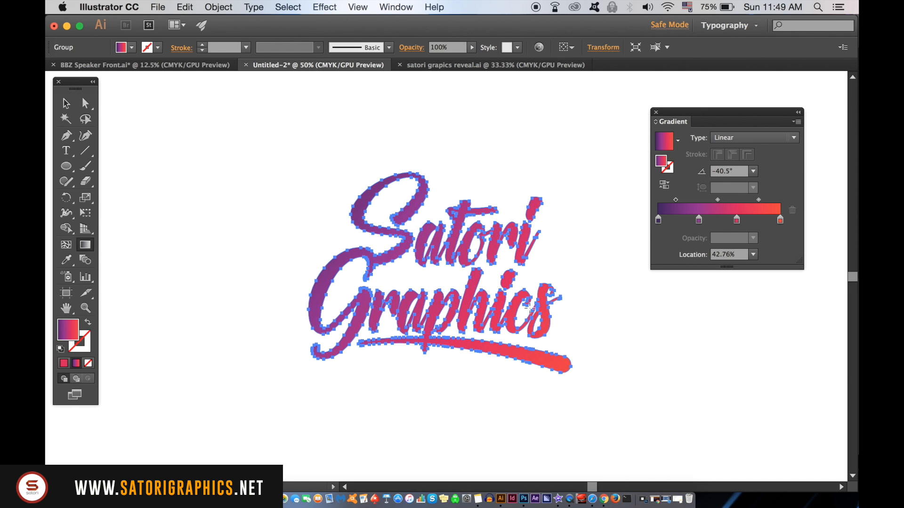
click(66, 103)
click(370, 202)
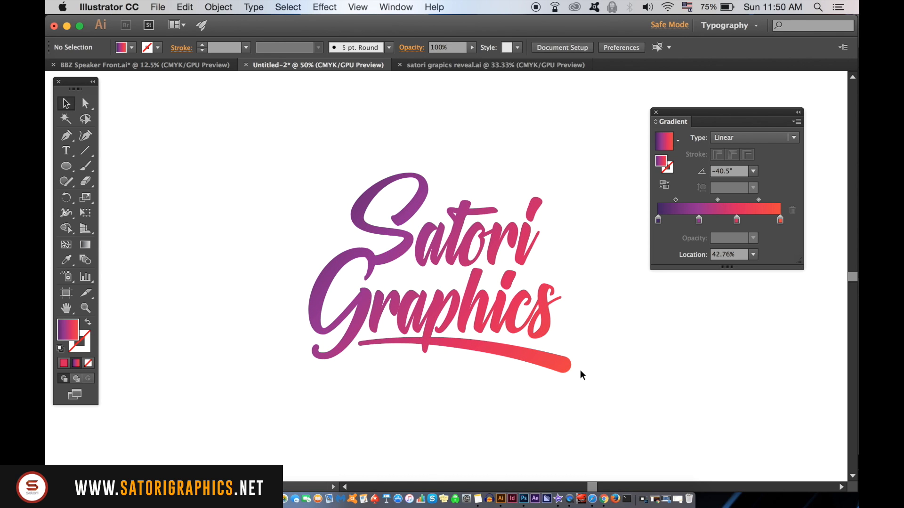
Change the lettering's gradient type to Radial and draw it from the lettering's centre upward at about 87.9°.
click(471, 304)
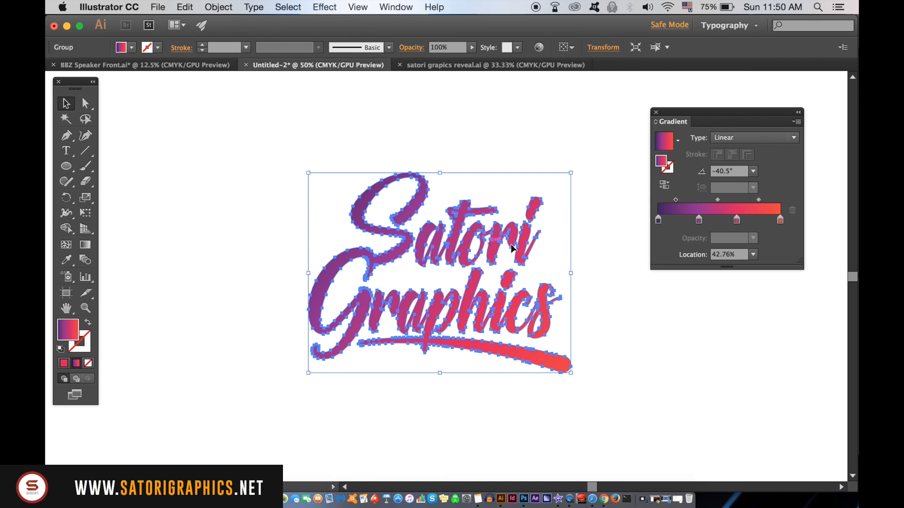
click(753, 138)
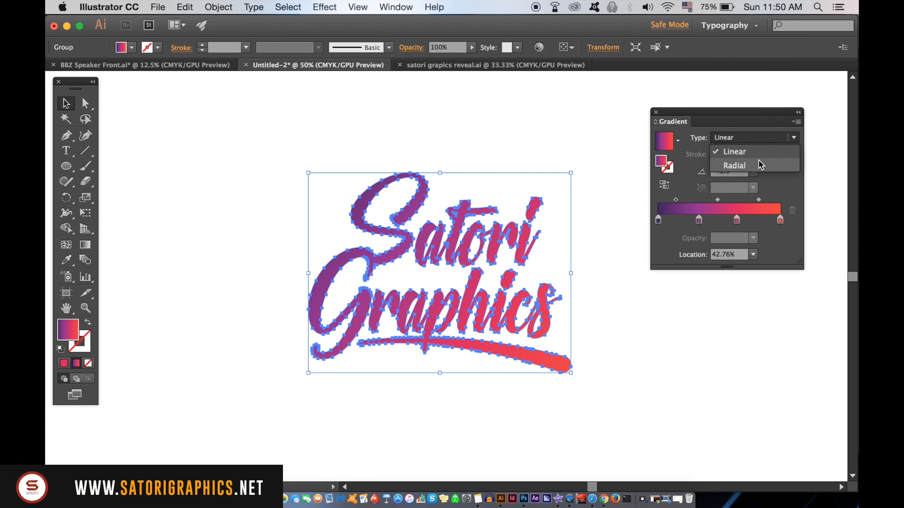
click(551, 230)
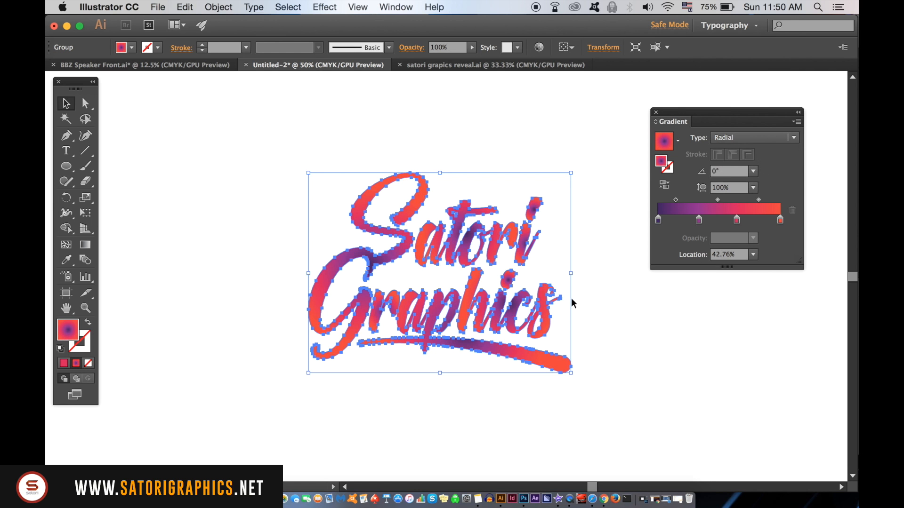
click(86, 244)
drag(454, 281, 459, 152)
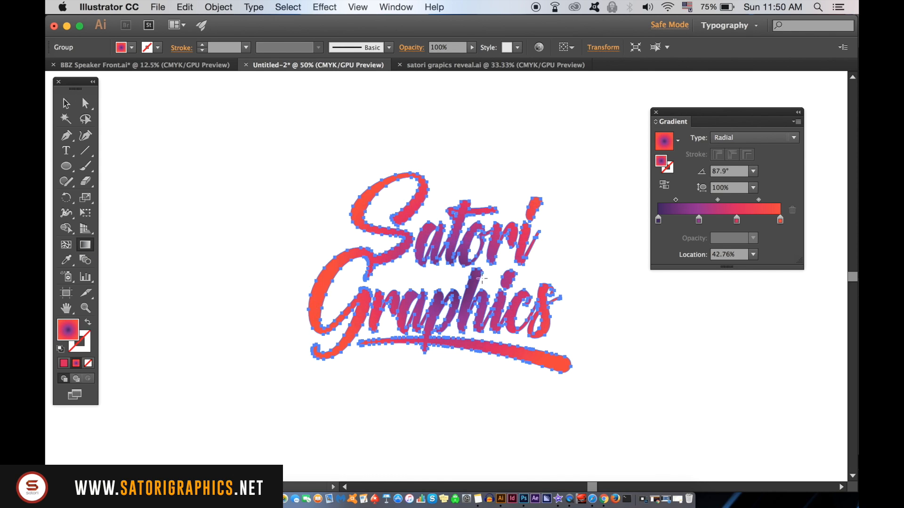
key(v)
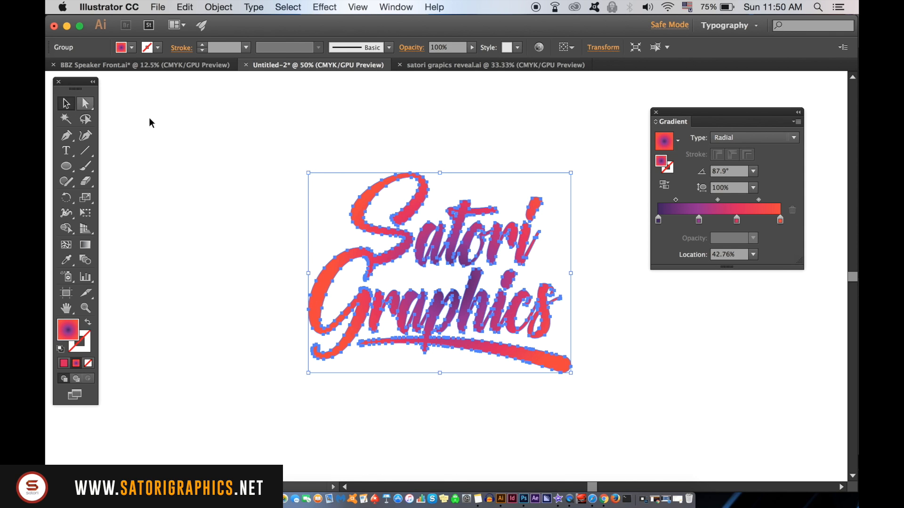
click(633, 164)
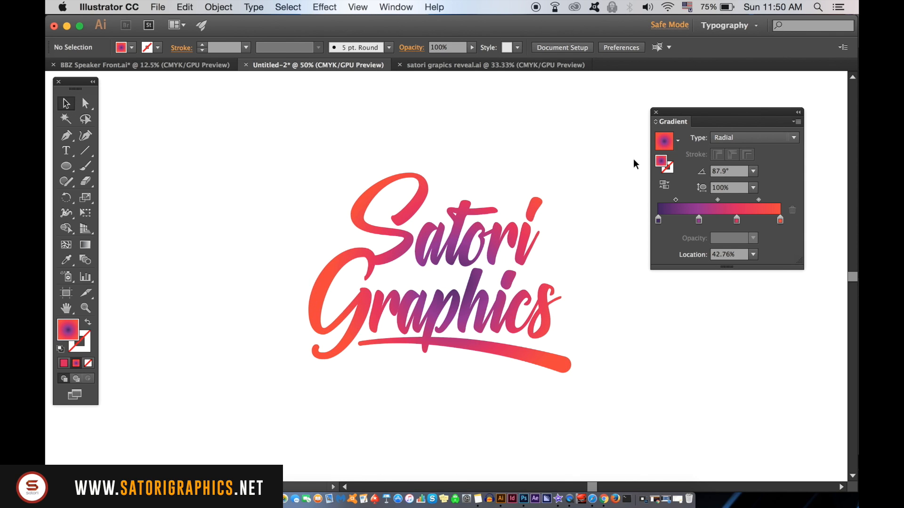
Reselect the lettering and shift the inner stops of its radial gradient toward the orange-red end.
click(487, 232)
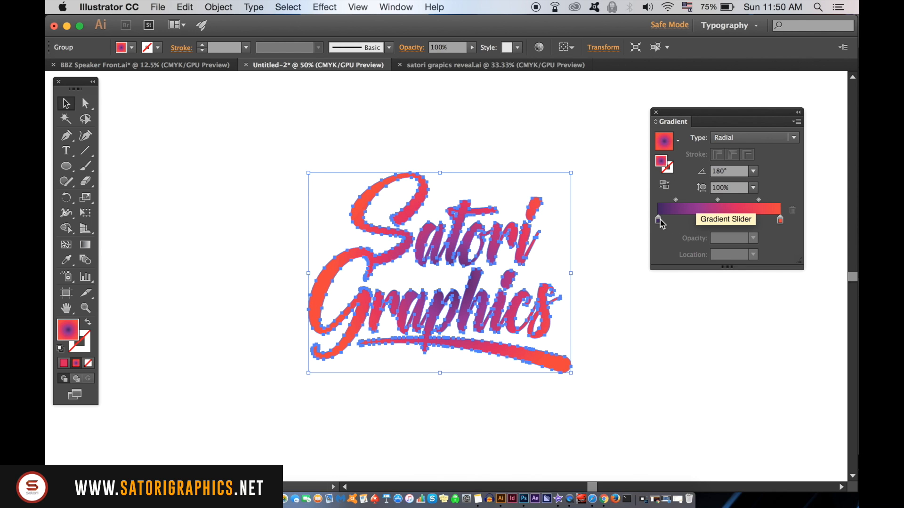
mouse_move(659, 220)
mouse_down()
mouse_move(779, 224)
mouse_move(644, 217)
mouse_up()
drag(737, 220, 780, 219)
drag(694, 219, 743, 219)
click(628, 223)
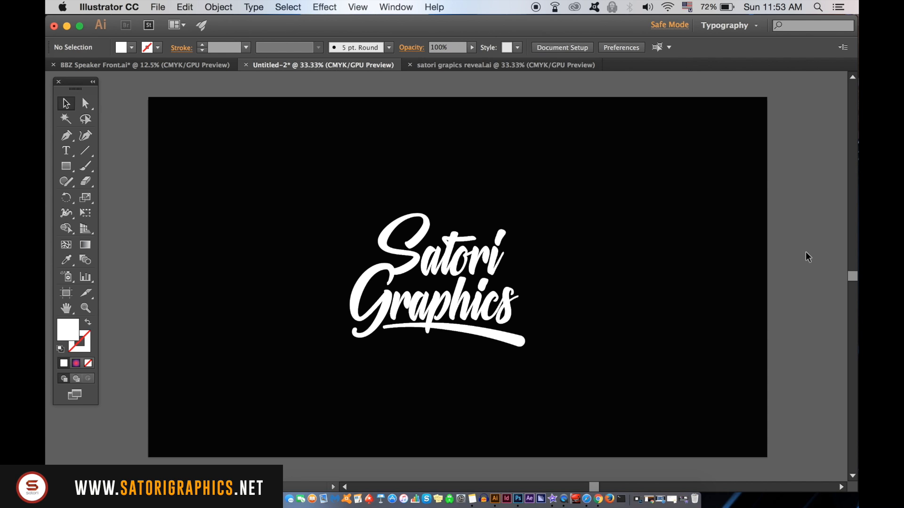
Try an Arc warp effect on the white lettering with preview enabled and the bend reduced to -2%.
click(422, 289)
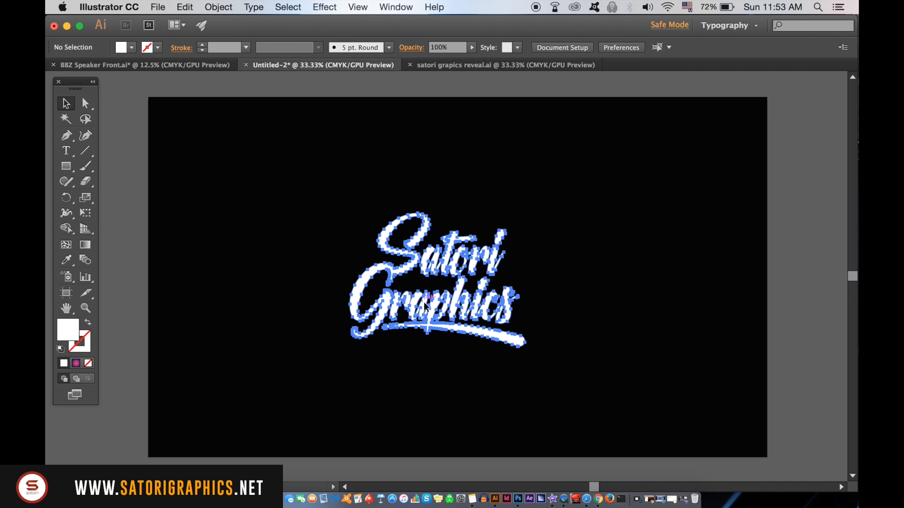
click(337, 4)
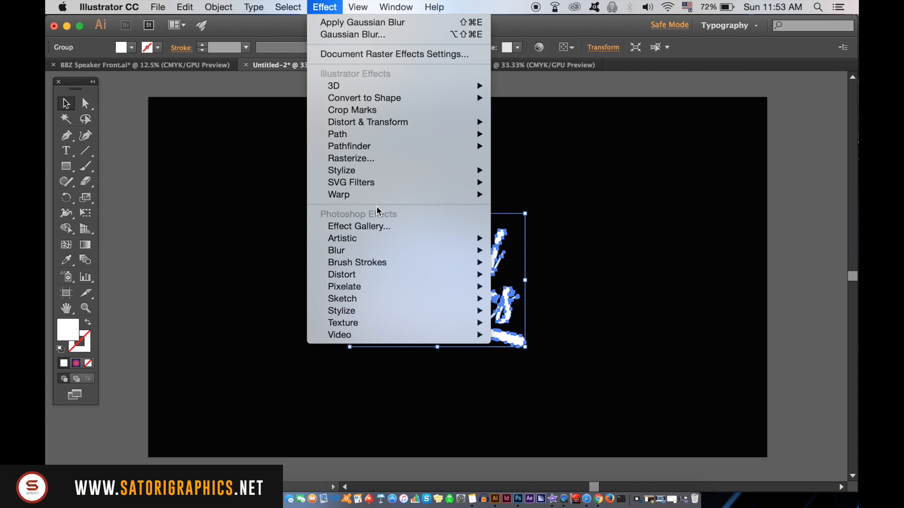
mouse_move(377, 197)
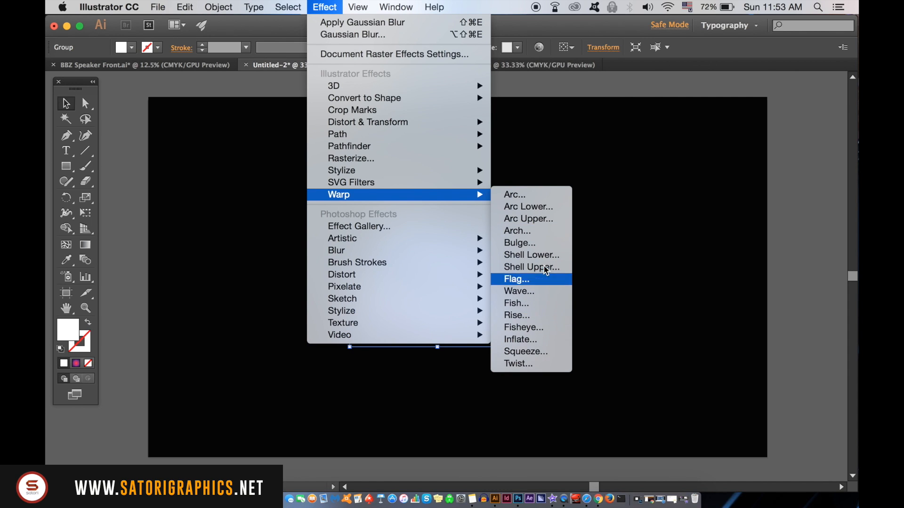
click(558, 195)
drag(720, 257, 718, 171)
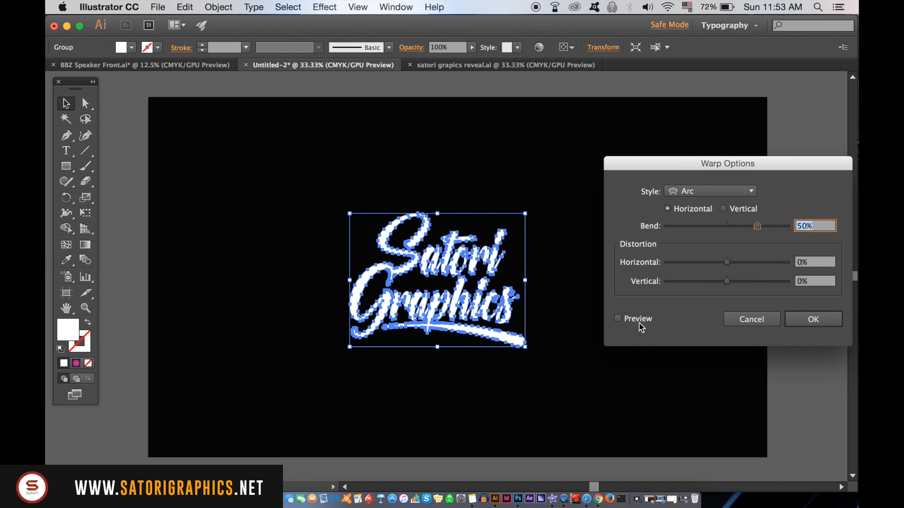
click(623, 319)
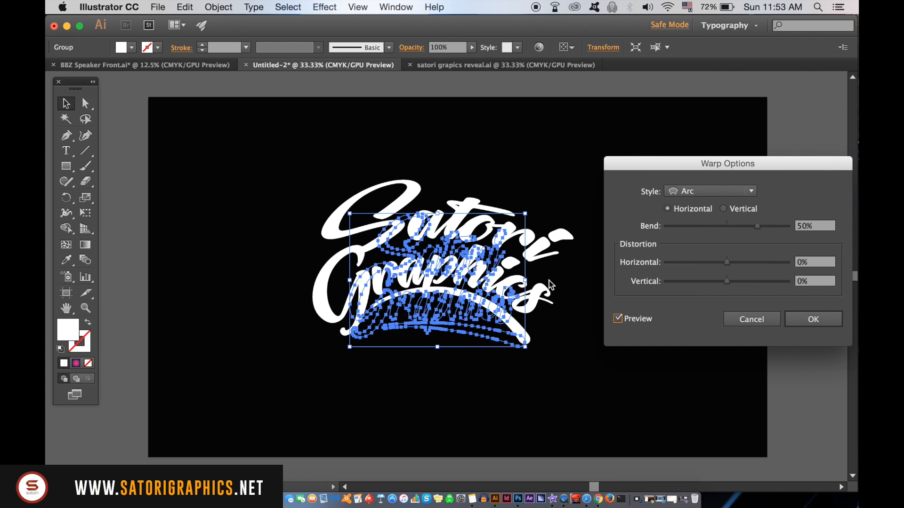
drag(755, 226, 725, 226)
Try the Arc Lower warp style with a -10% bend and 2% vertical distortion.
click(742, 191)
click(732, 218)
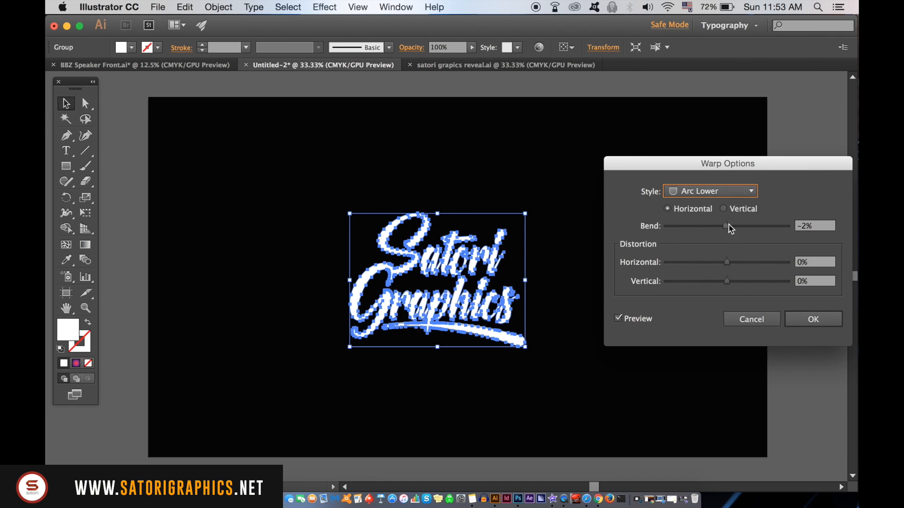
mouse_move(723, 226)
mouse_down()
mouse_move(764, 228)
mouse_move(720, 226)
mouse_up()
mouse_move(728, 281)
mouse_down()
mouse_move(756, 281)
mouse_move(729, 281)
mouse_up()
Try the Arch warp style with a slightly stronger negative bend and cancel the warp.
click(743, 191)
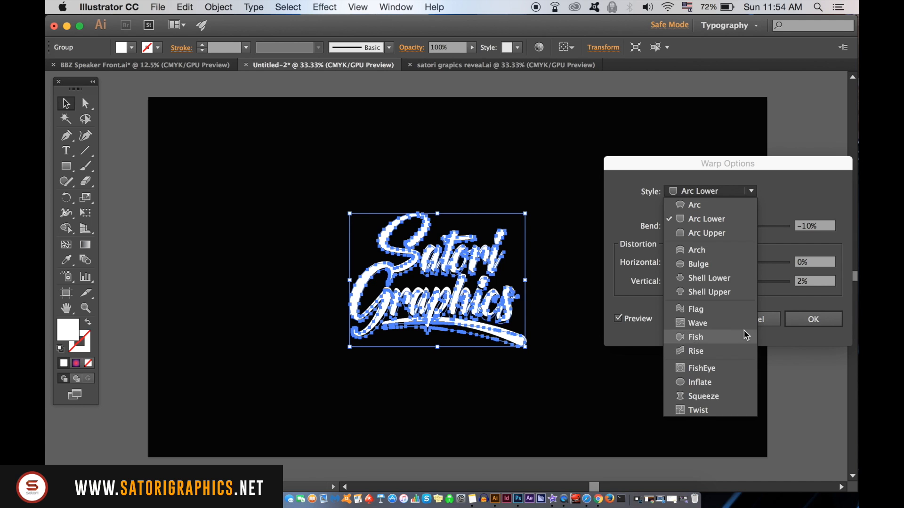
click(747, 250)
mouse_move(721, 226)
mouse_down()
mouse_move(743, 228)
mouse_move(706, 227)
mouse_move(714, 227)
mouse_up()
click(769, 320)
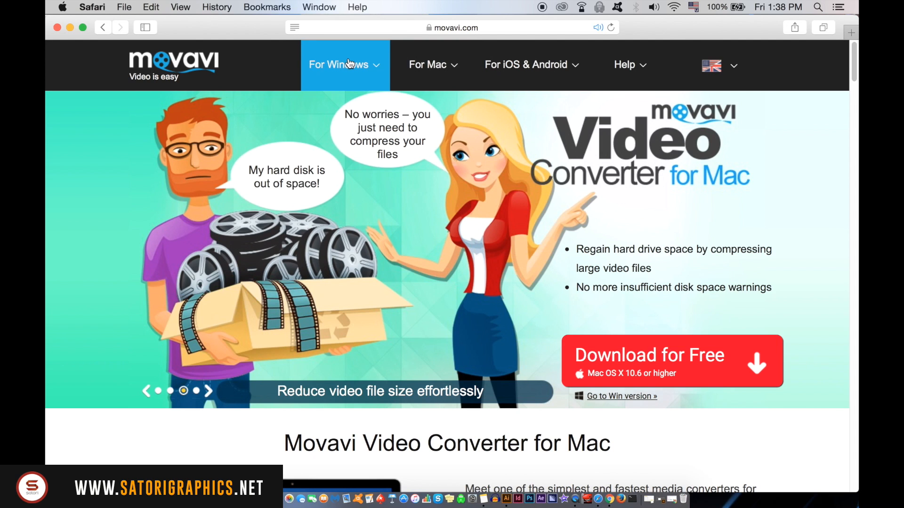
Switch to the Movavi website in Safari and view its list of products for Mac.
click(433, 66)
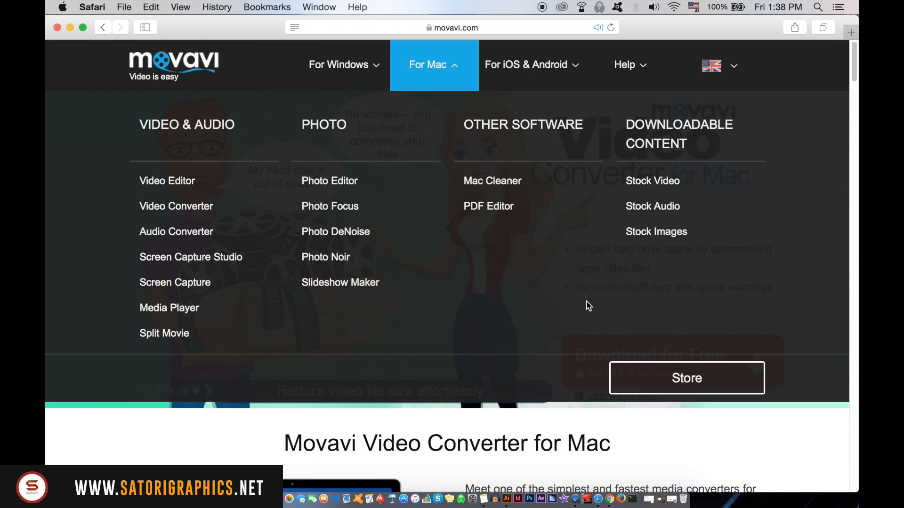
click(449, 80)
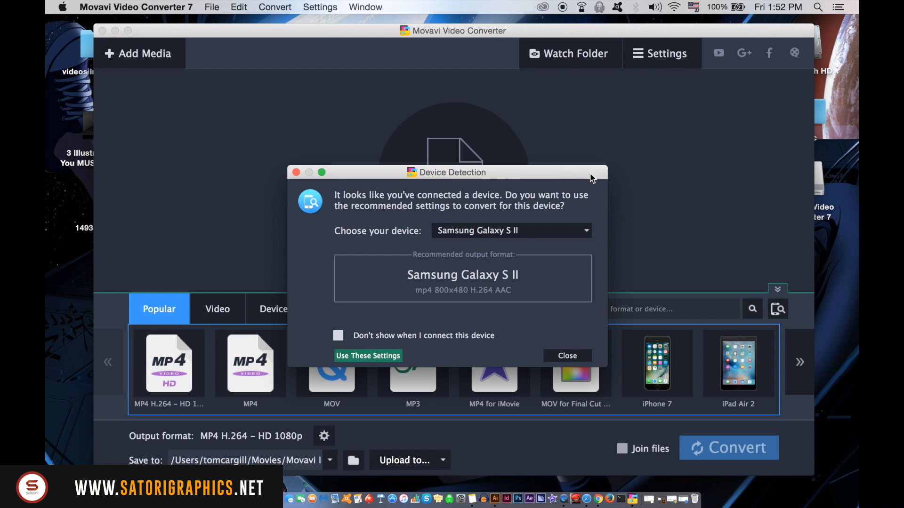
In Movavi Video Converter, dismiss the device detection dialog and add the "3 Illustrator Tools" video from the desktop.
drag(592, 178, 570, 169)
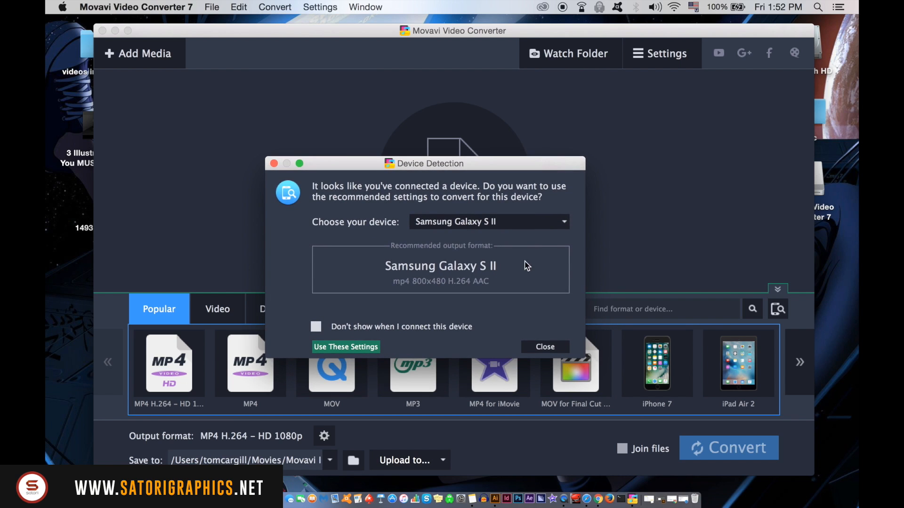
click(542, 349)
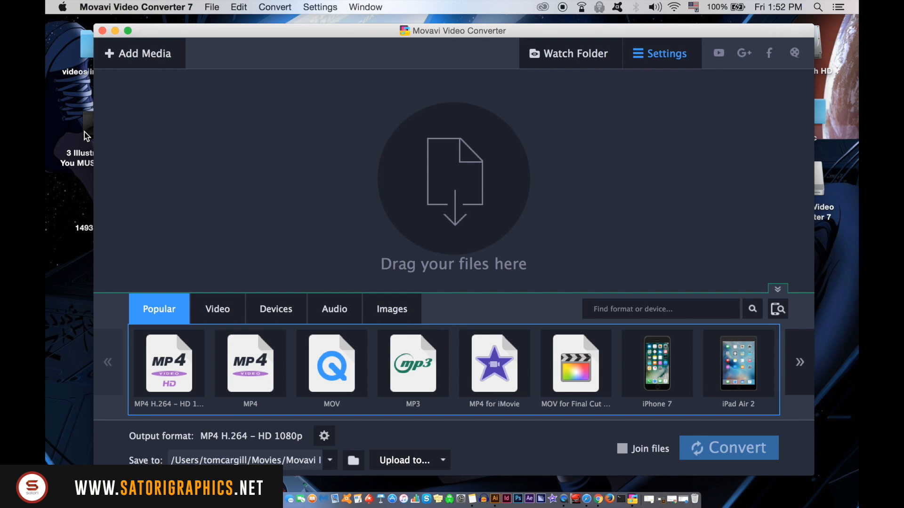
drag(86, 136, 417, 178)
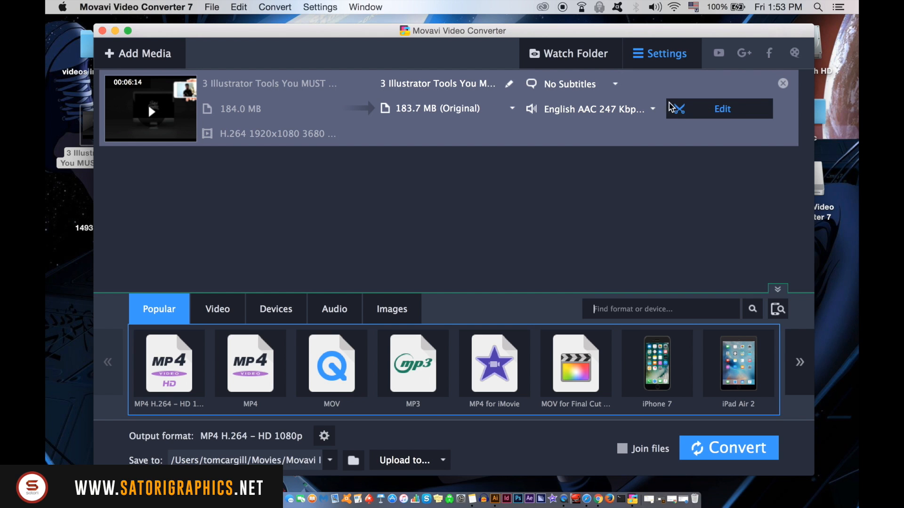
Examine the added video's subtitle options and its trim editor, moving the playhead to an early point in the clip.
click(606, 88)
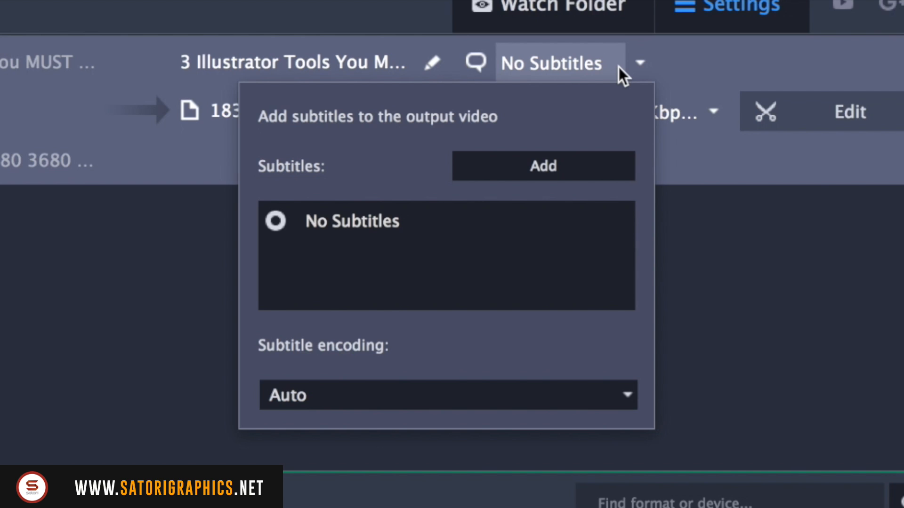
click(619, 67)
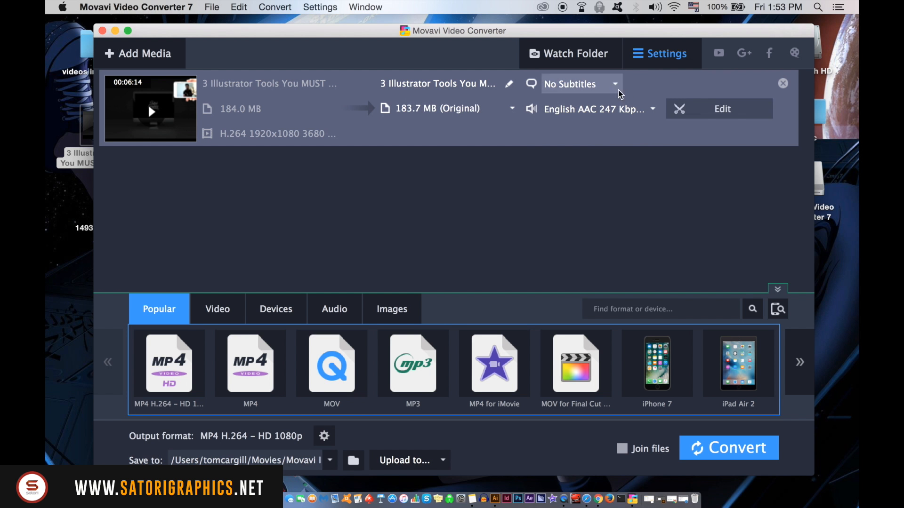
click(715, 111)
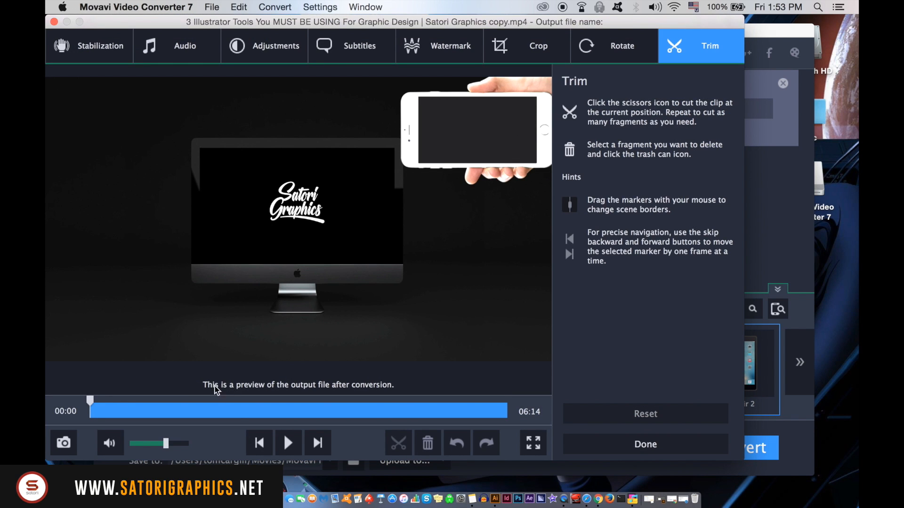
click(211, 410)
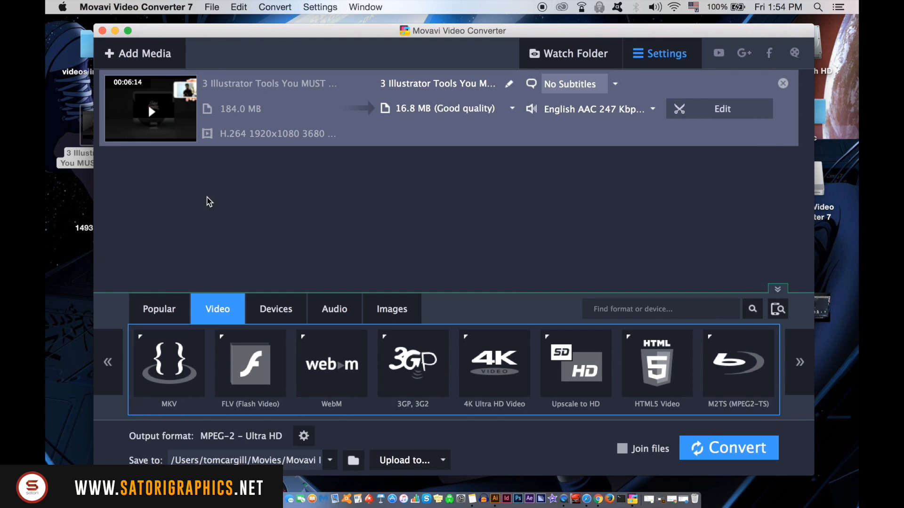
Set the video's output format to AVI - HD 1080p and start the conversion.
click(103, 371)
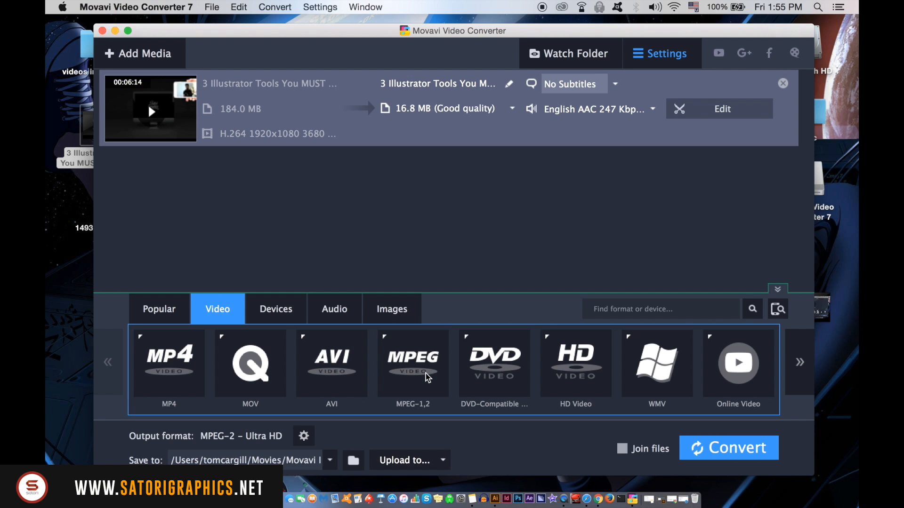
click(342, 368)
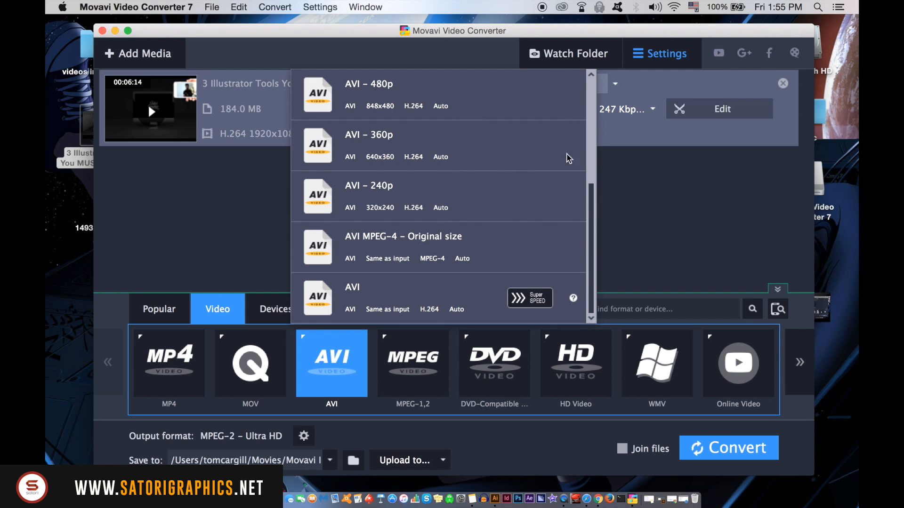
drag(591, 239, 593, 115)
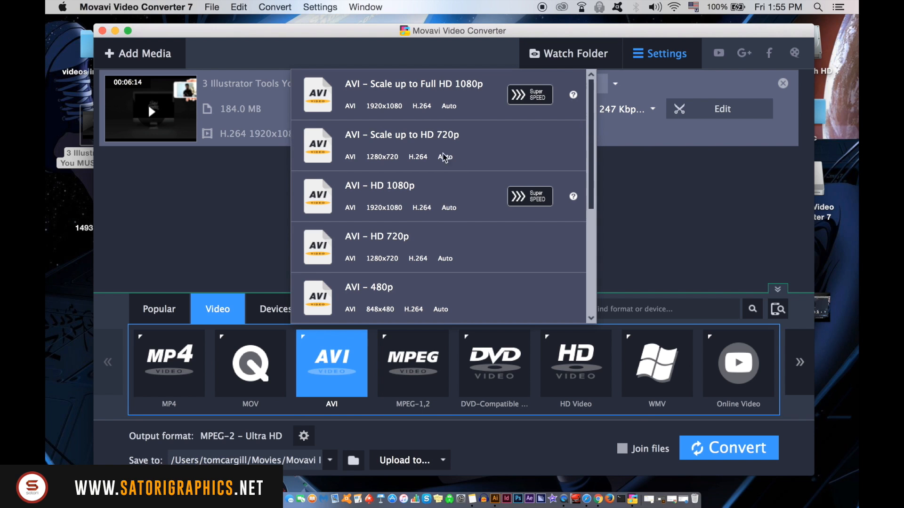
click(455, 197)
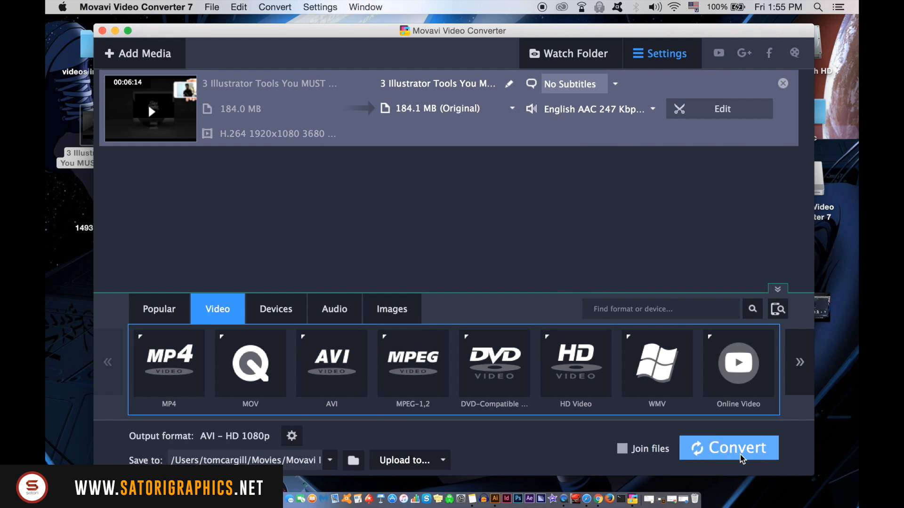
click(737, 449)
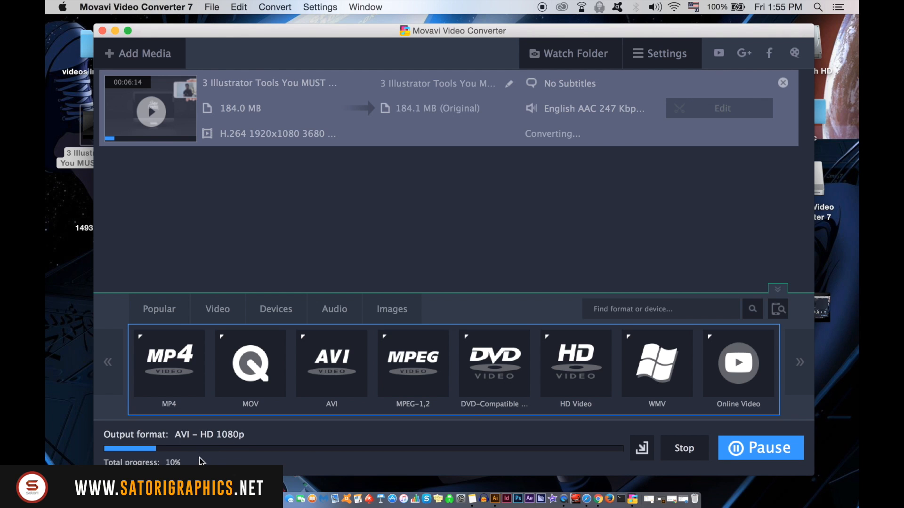